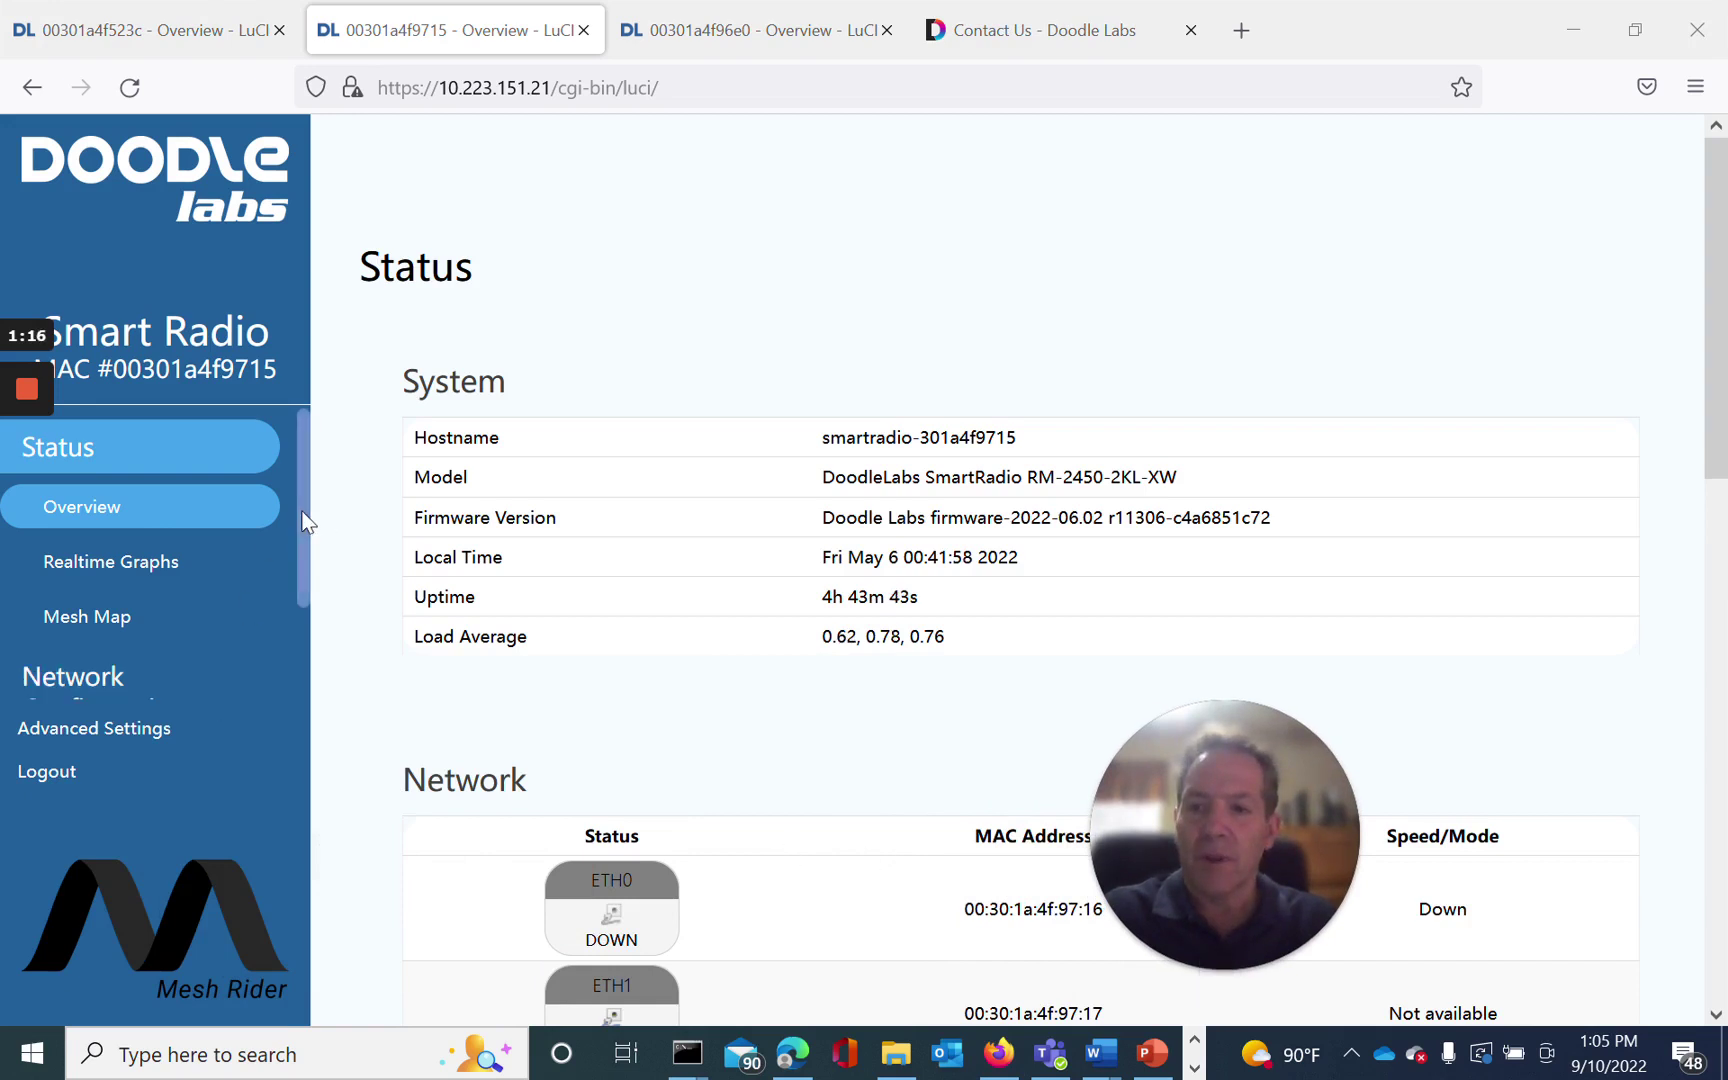
# Scroll the Status Overview to review system details for model RM-2450-2KL-XW, firmware 2022-06.02
pyautogui.scroll(-2, 305, 535)
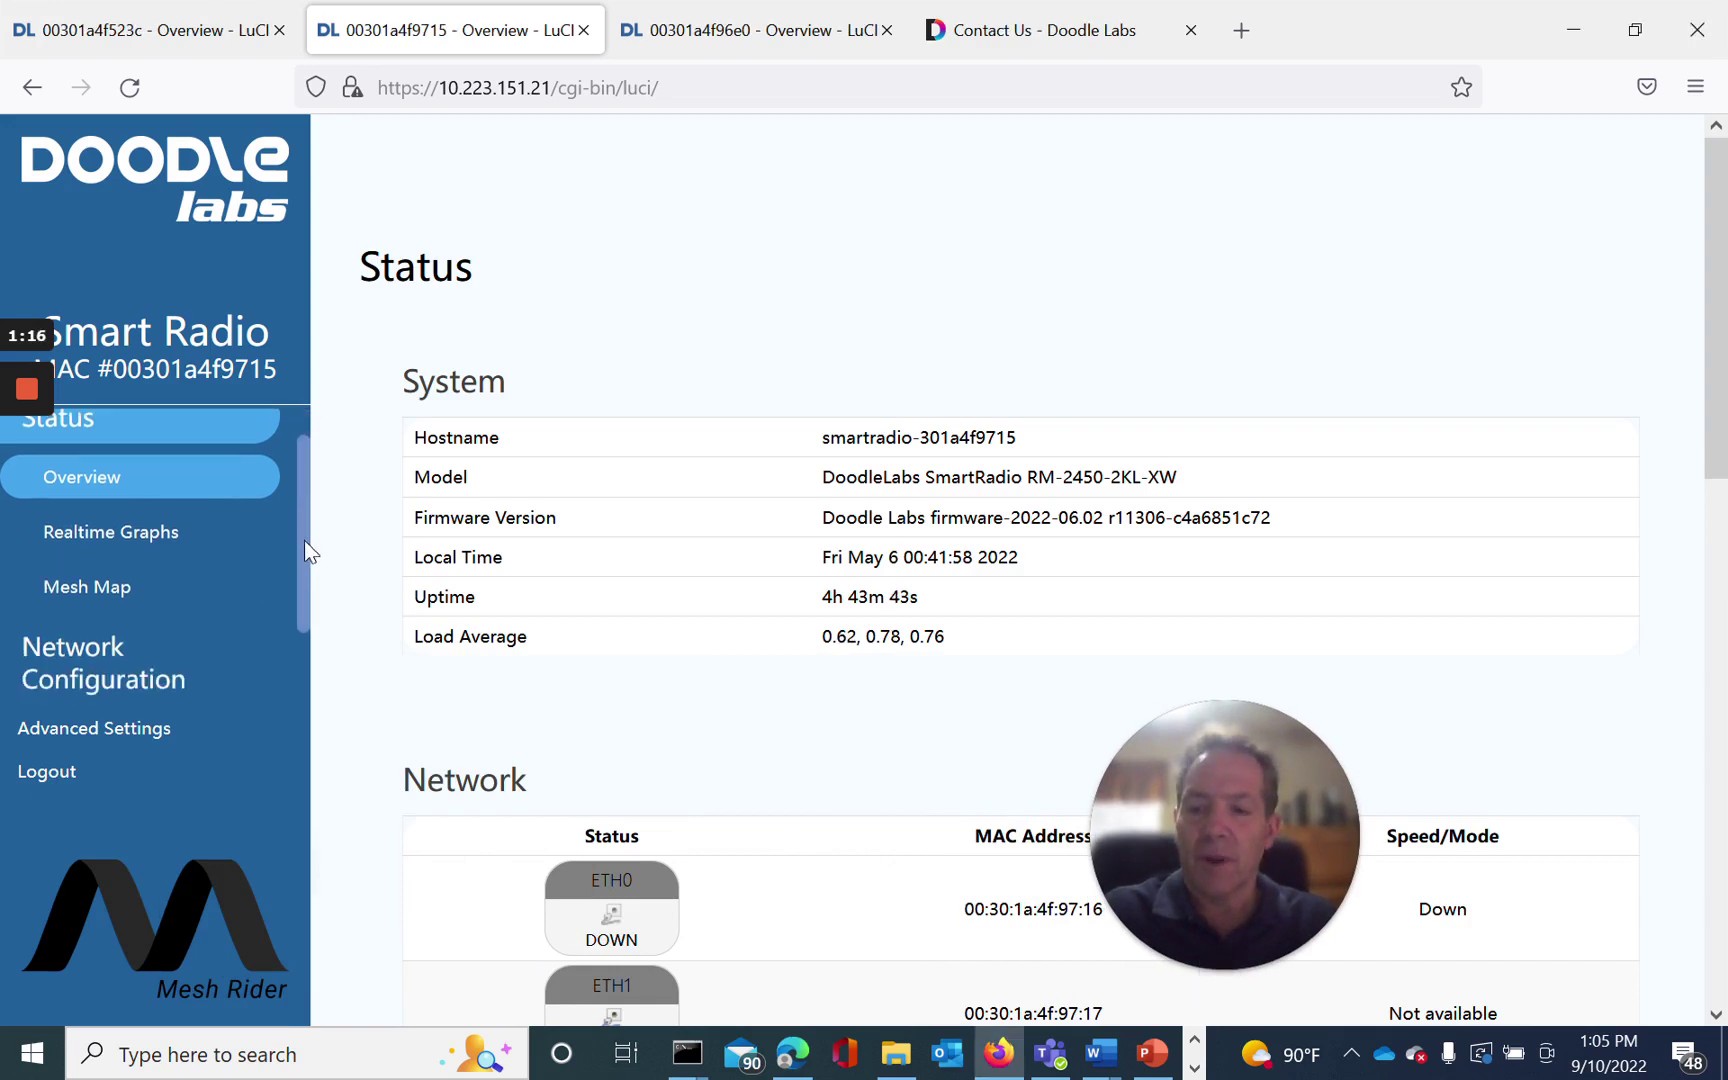
# Go to Network Configuration > Traffic Prioritization to view DiffServ and the port 2000/14550 UDP rules
pyautogui.click(100, 626)
pyautogui.moveTo(303, 512); pyautogui.dragTo(304, 604)
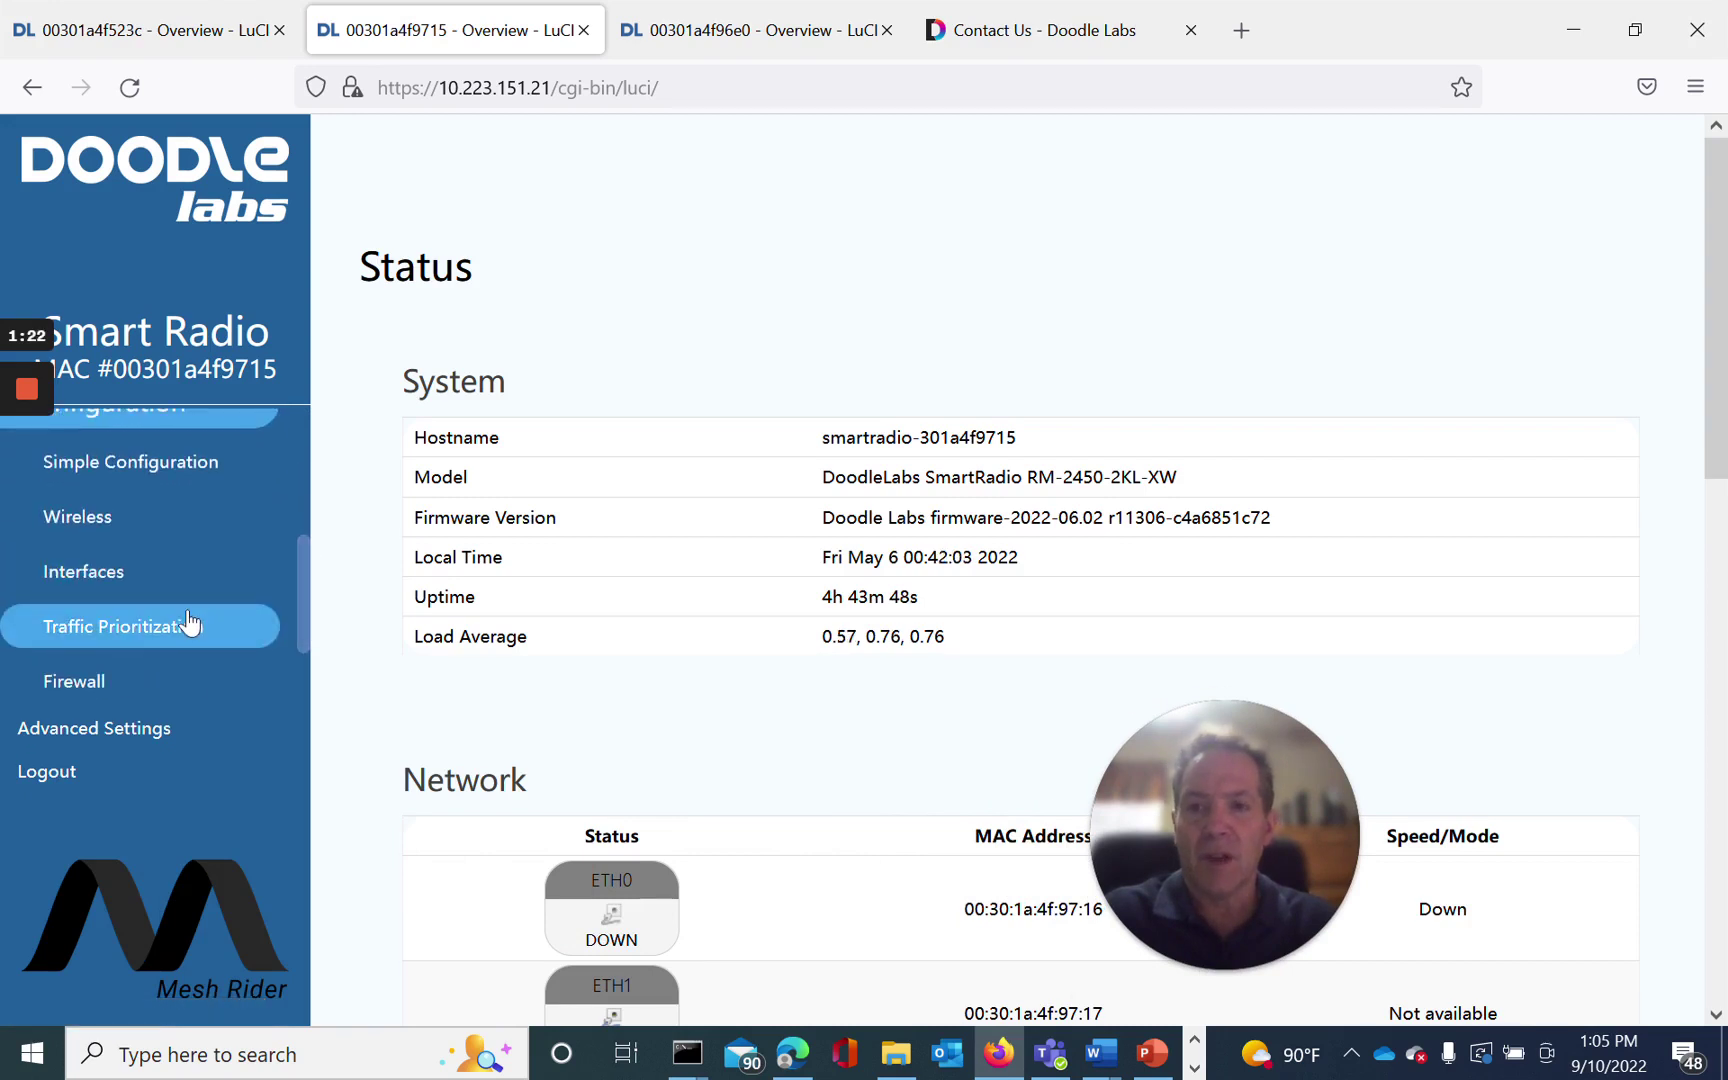
pyautogui.click(189, 623)
pyautogui.moveTo(1174, 744); pyautogui.dragTo(245, 844)
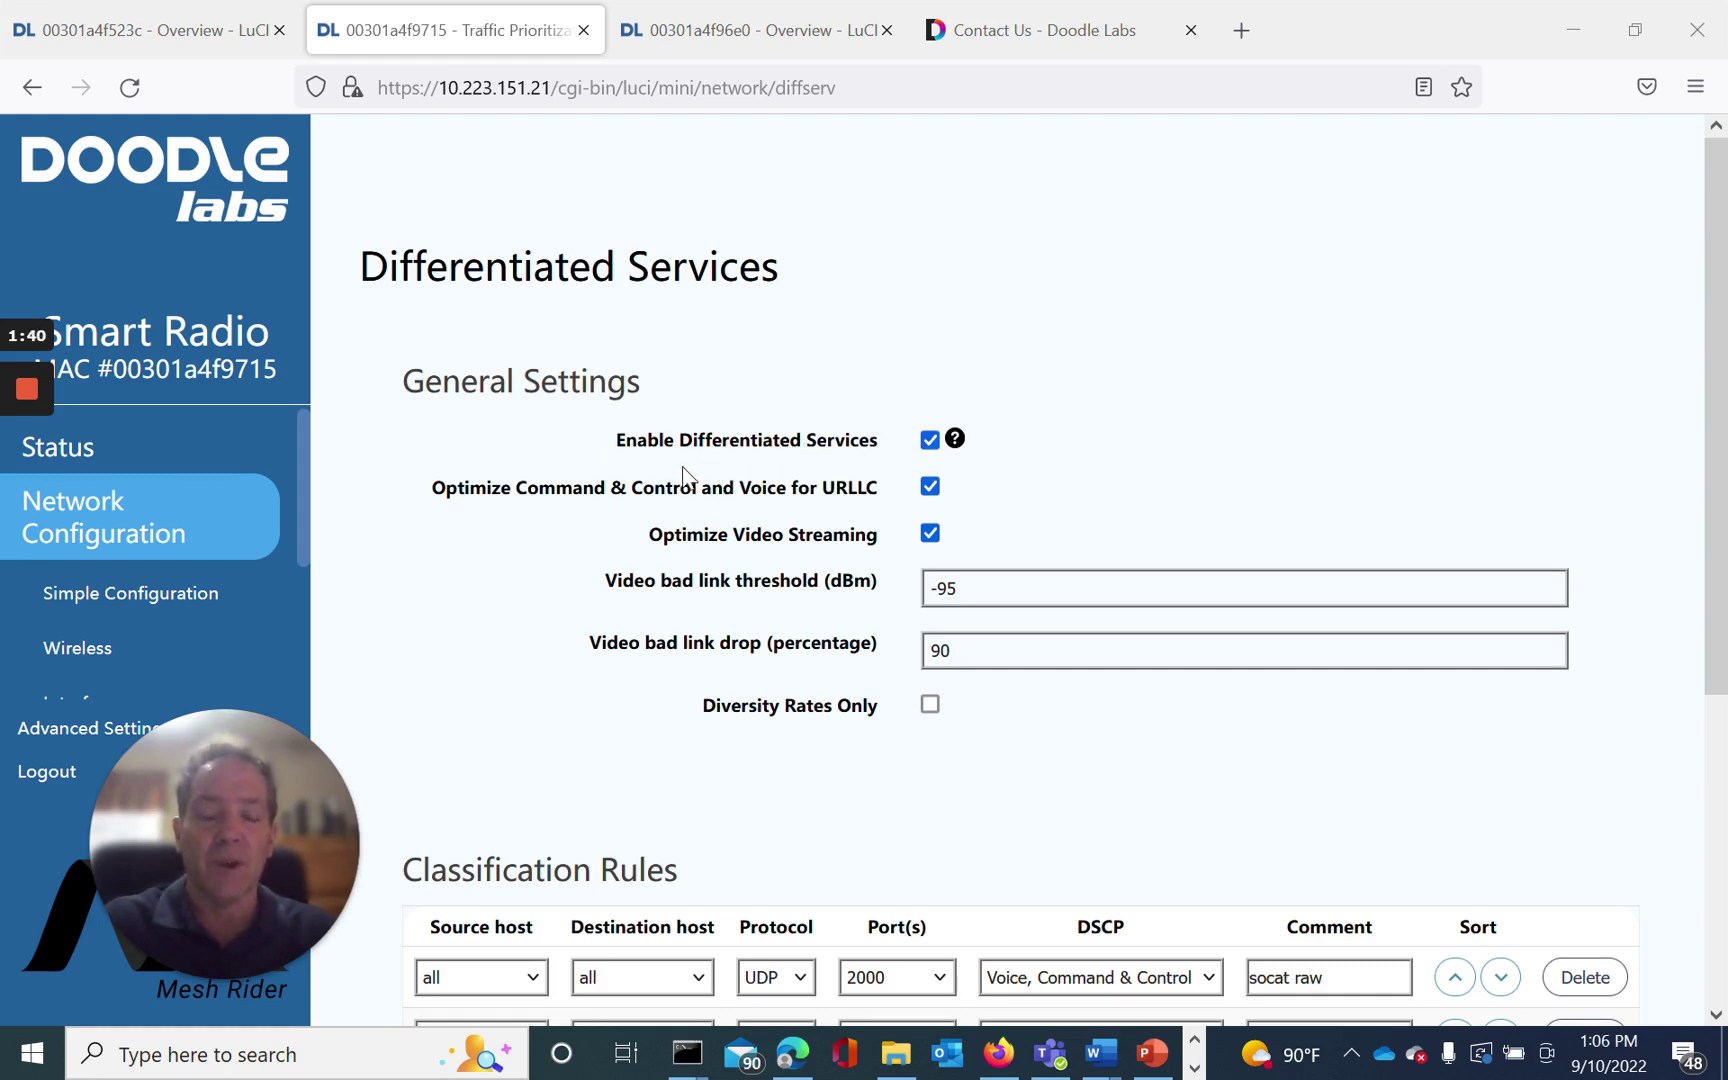
pyautogui.scroll(-2, 681, 500)
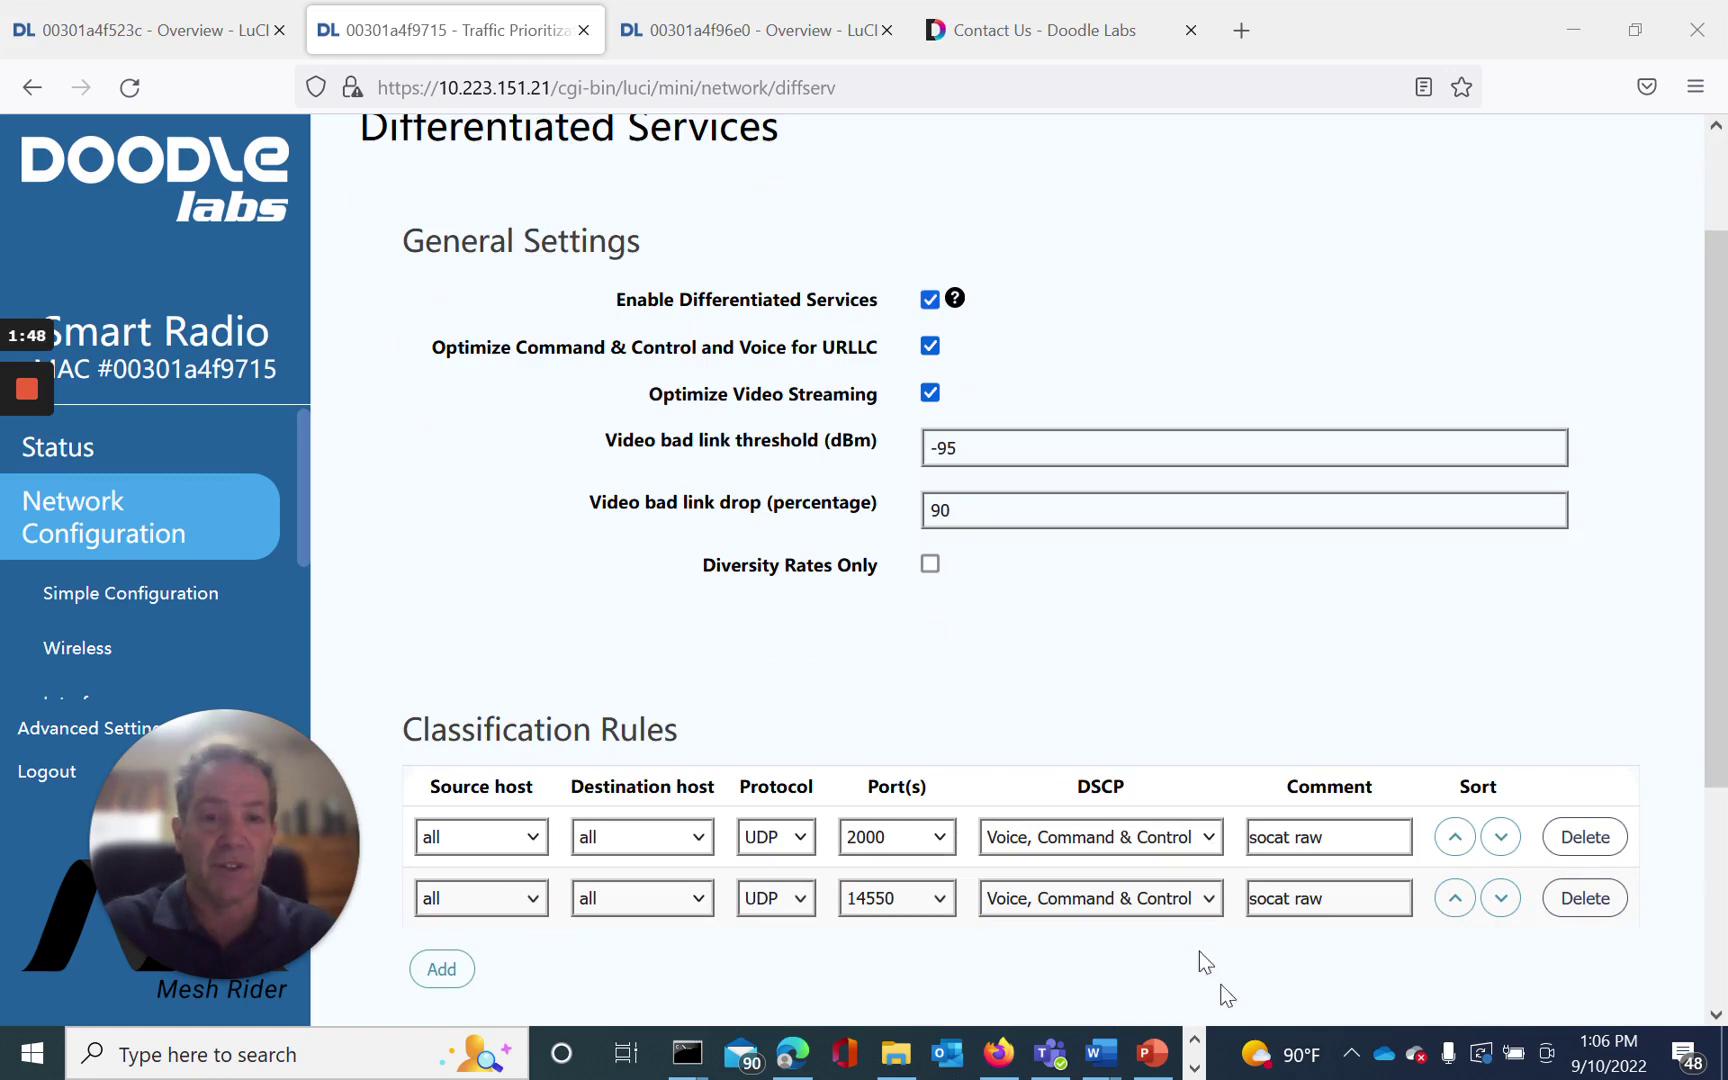
# Bring up Traffic Prioritization.pptx on slide 2 covering DSCP and the Voice, Video, Best Effort, Background queues
pyautogui.click(1153, 1058)
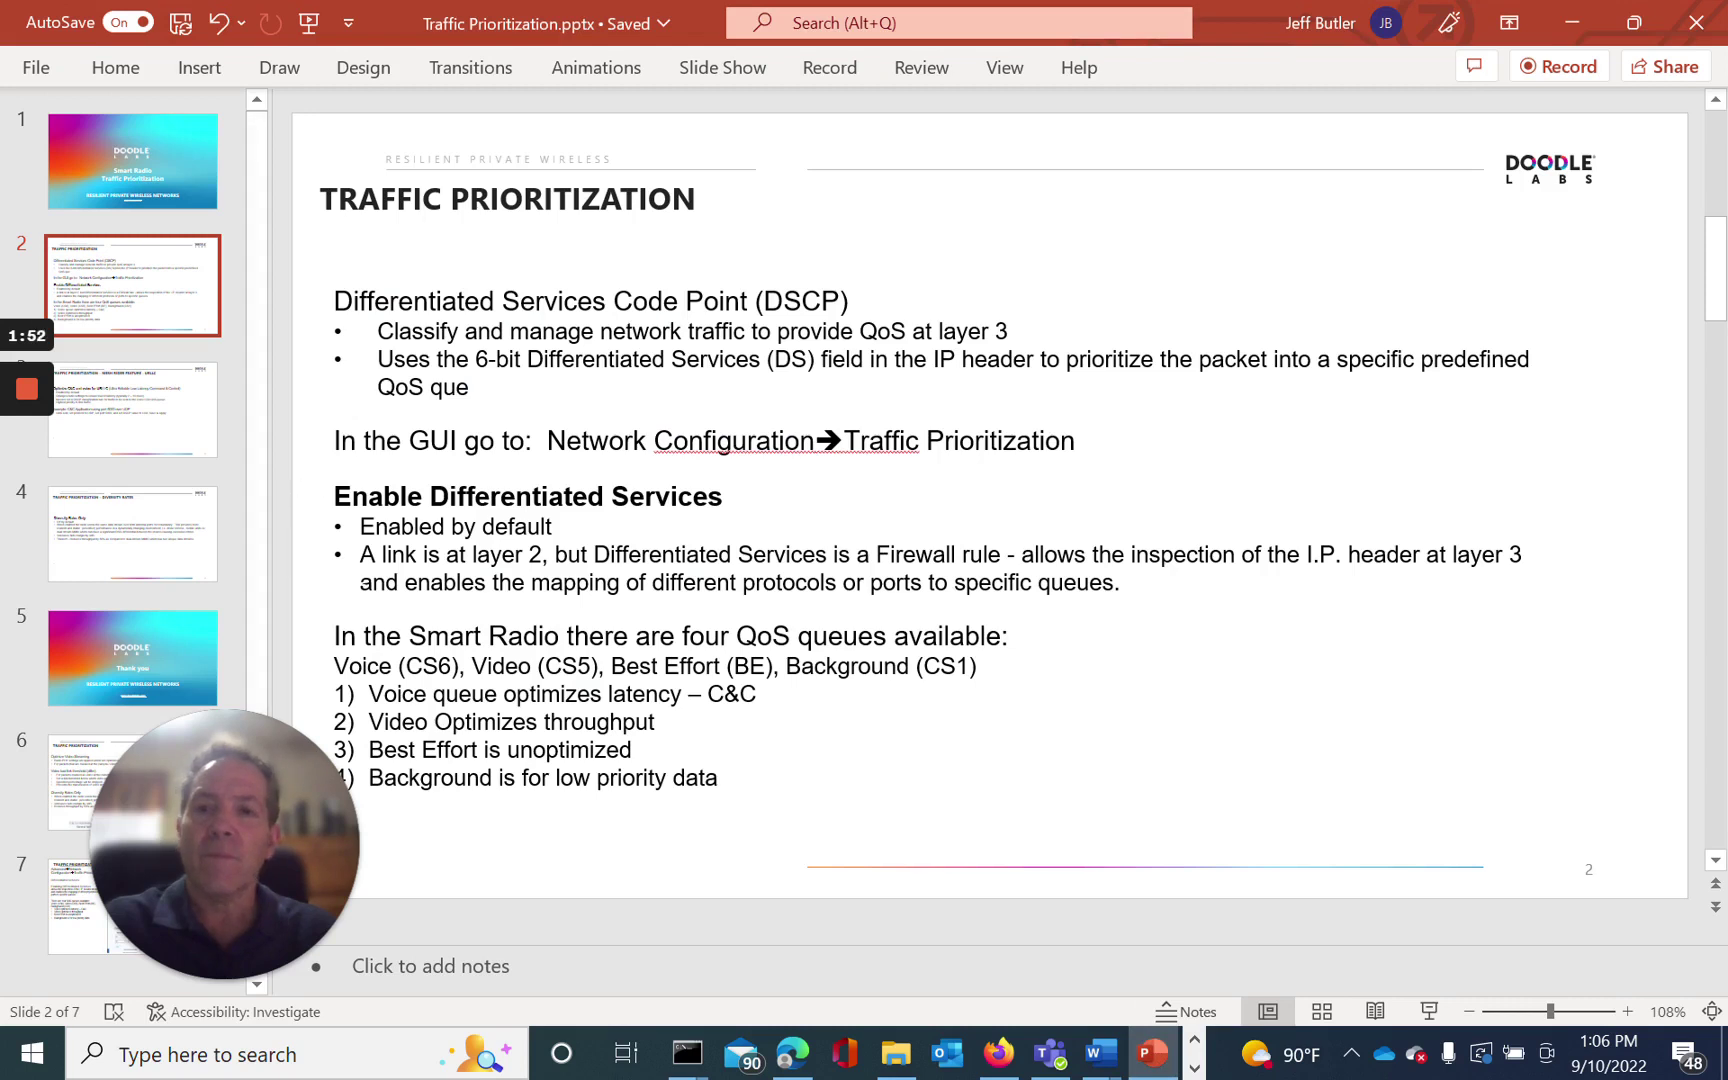
pyautogui.moveTo(168, 827)
pyautogui.moveTo(179, 828); pyautogui.dragTo(126, 833)
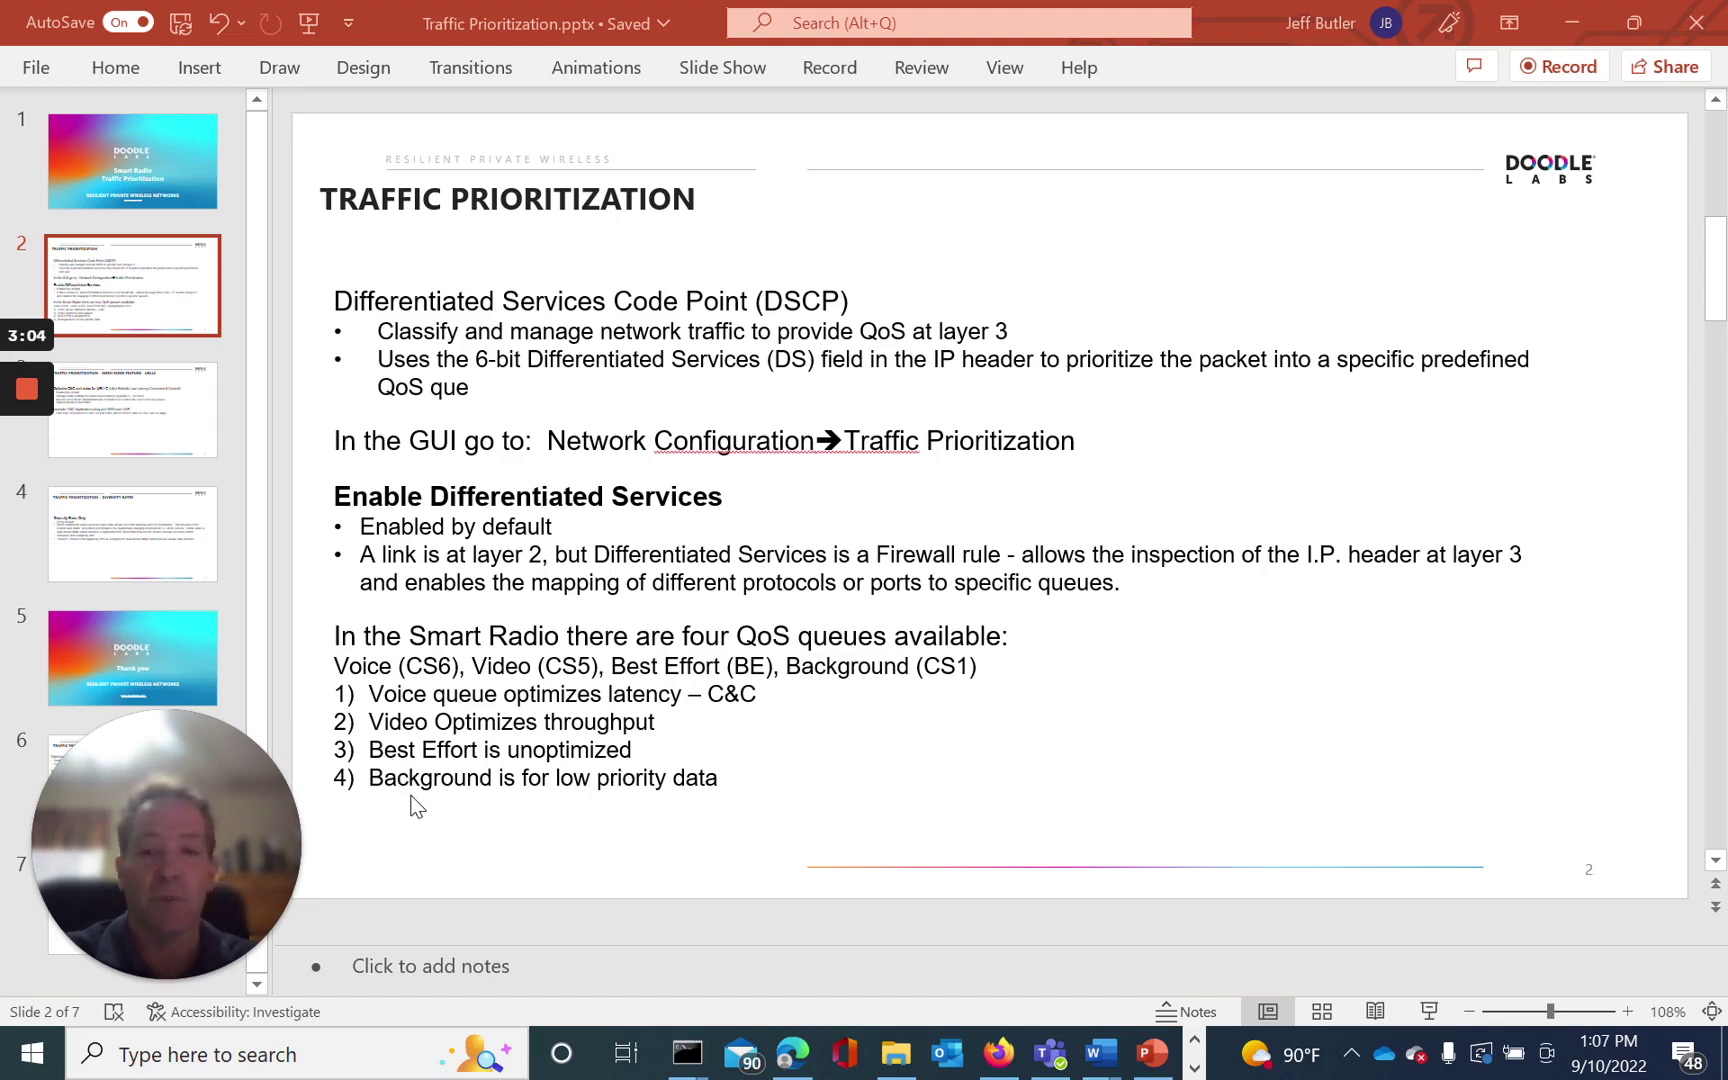
pyautogui.moveTo(20, 345)
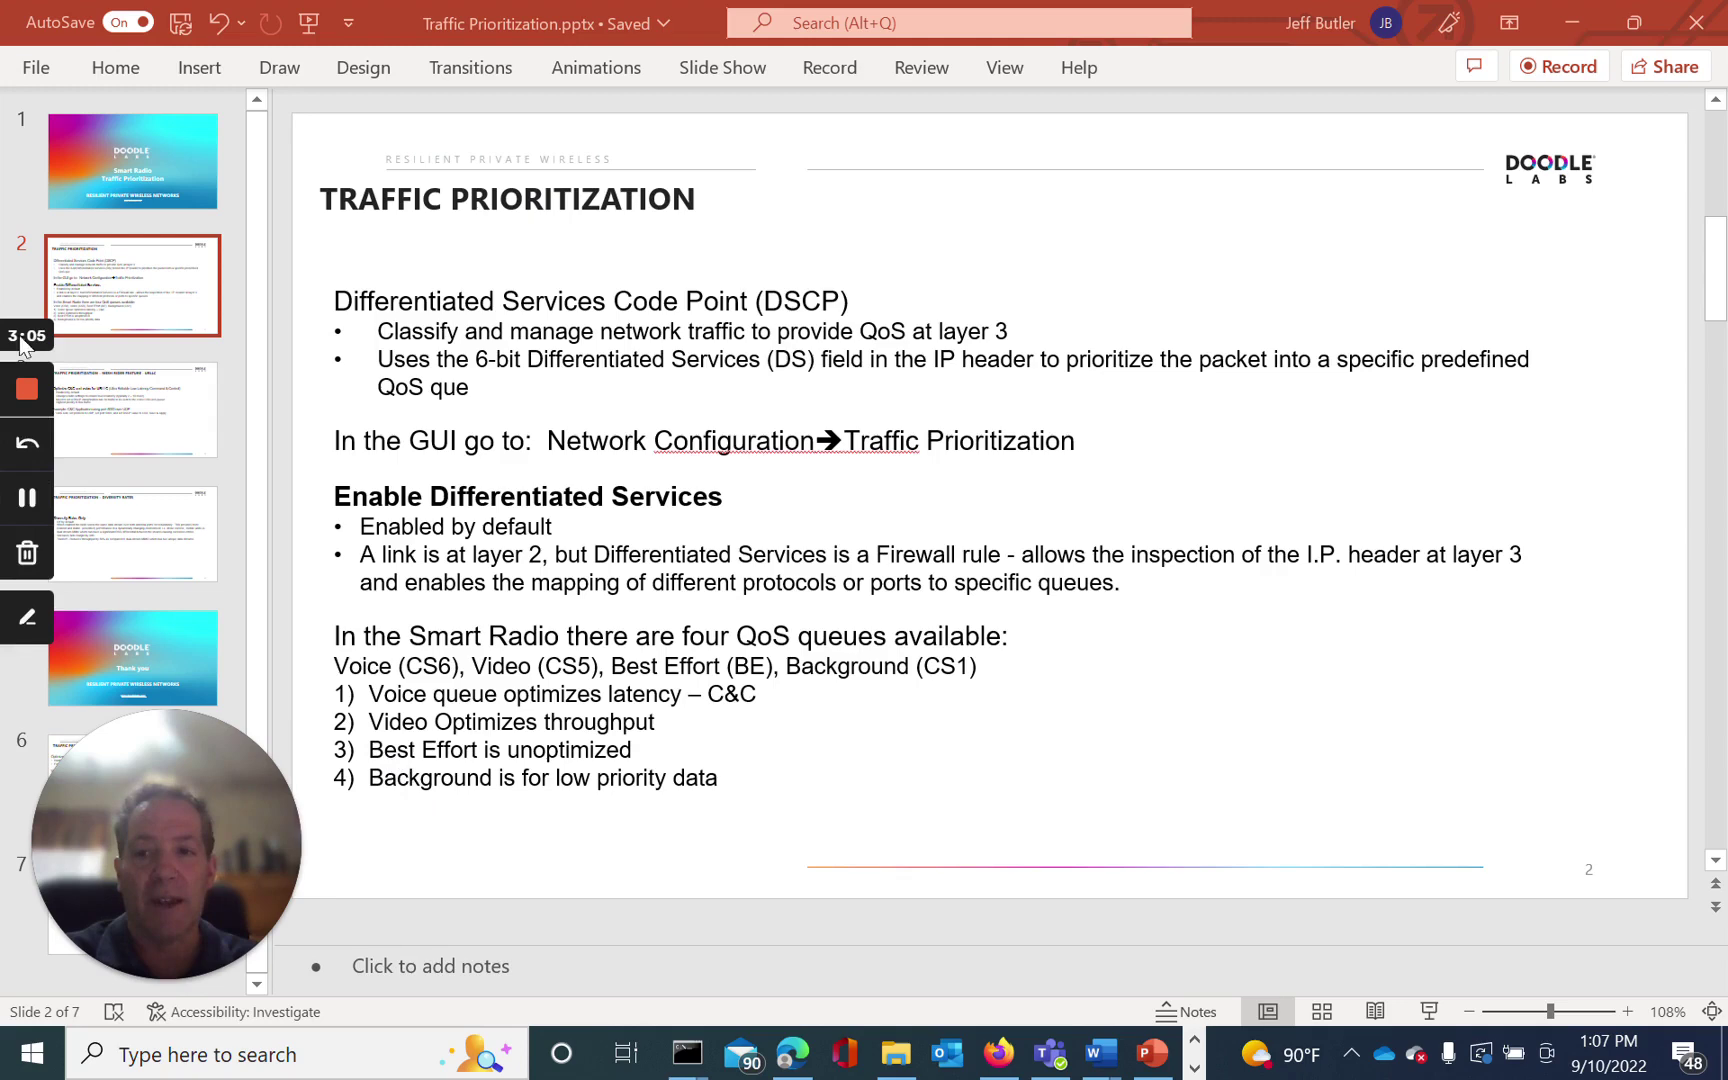
pyautogui.click(28, 500)
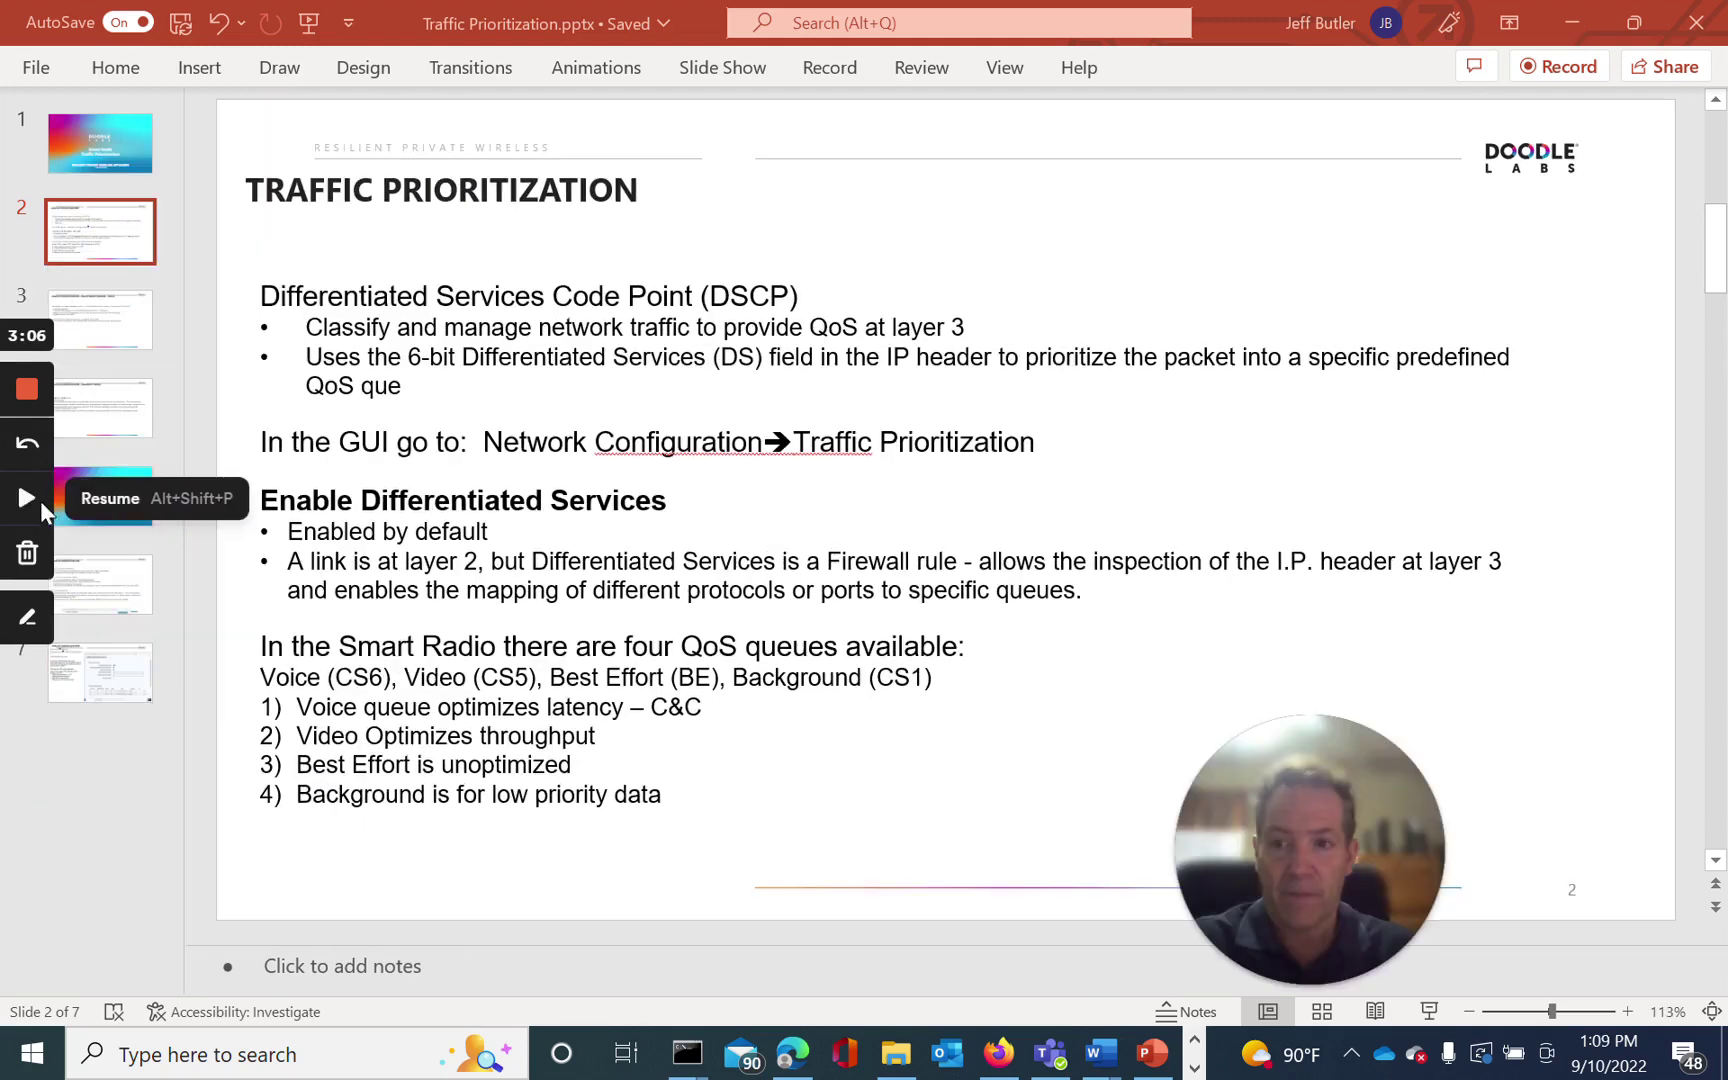
pyautogui.click(38, 500)
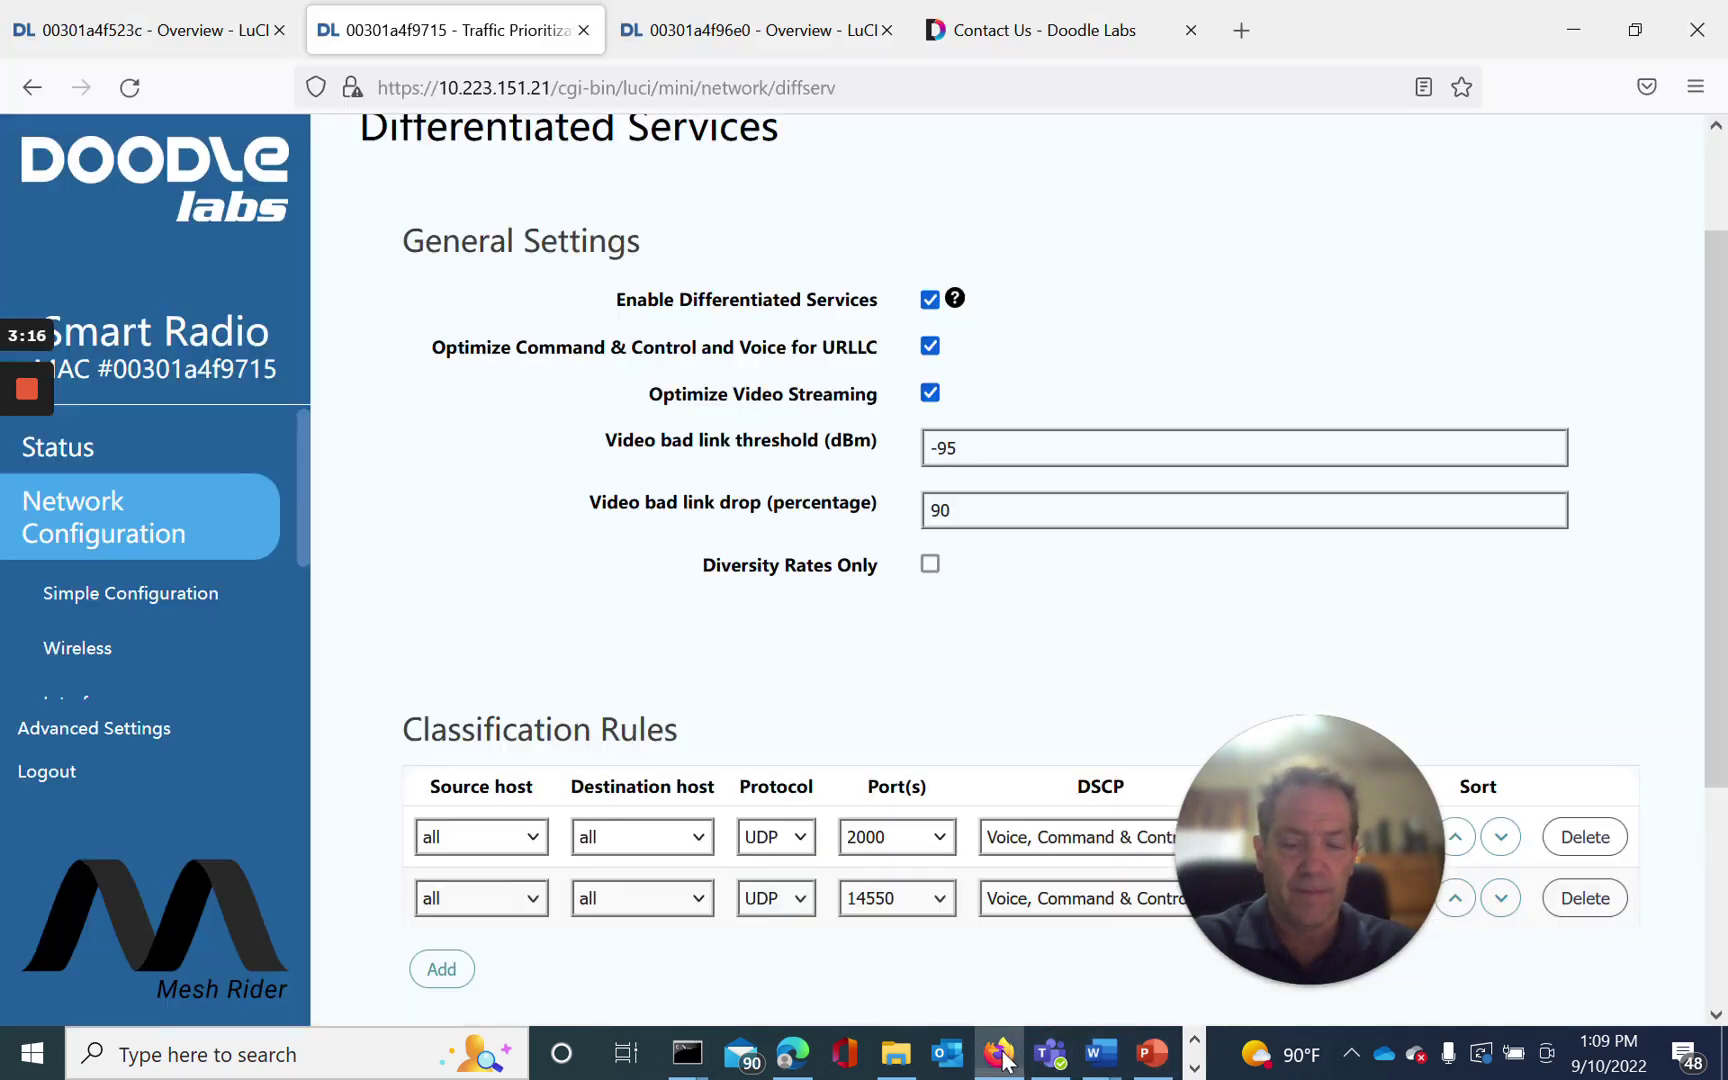
pyautogui.click(998, 1053)
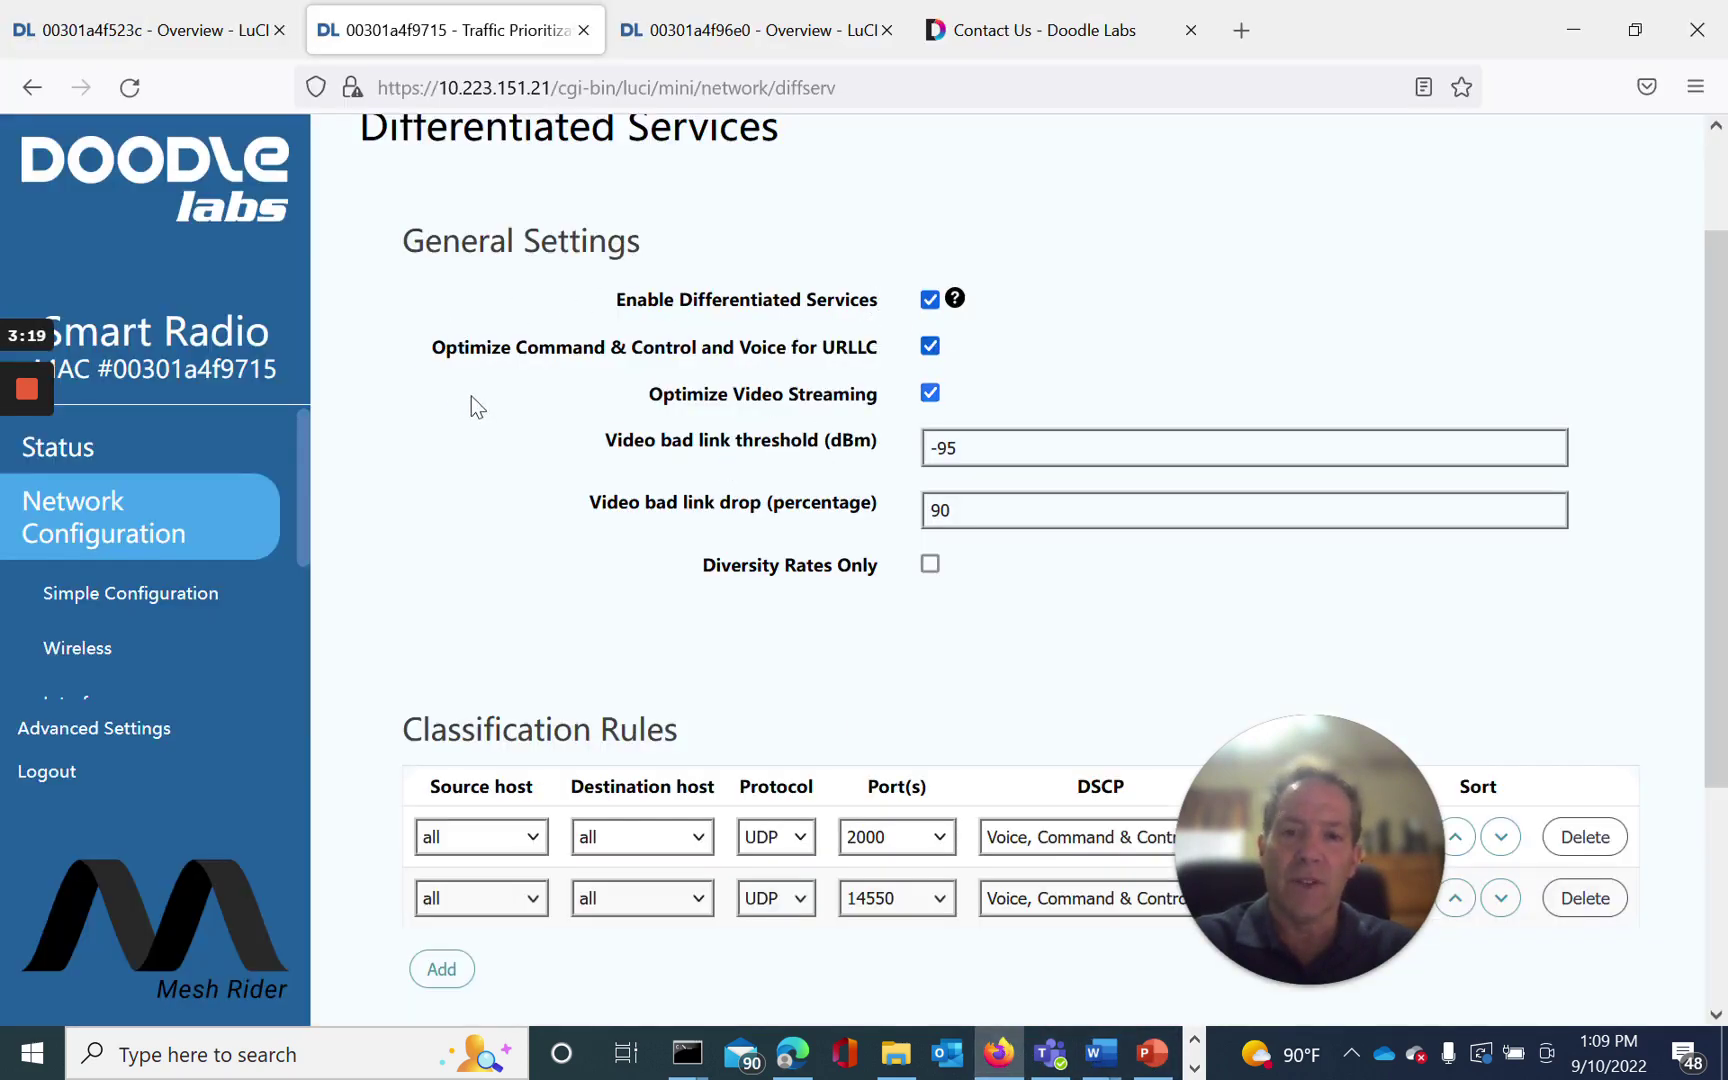
pyautogui.click(681, 360)
pyautogui.click(726, 358)
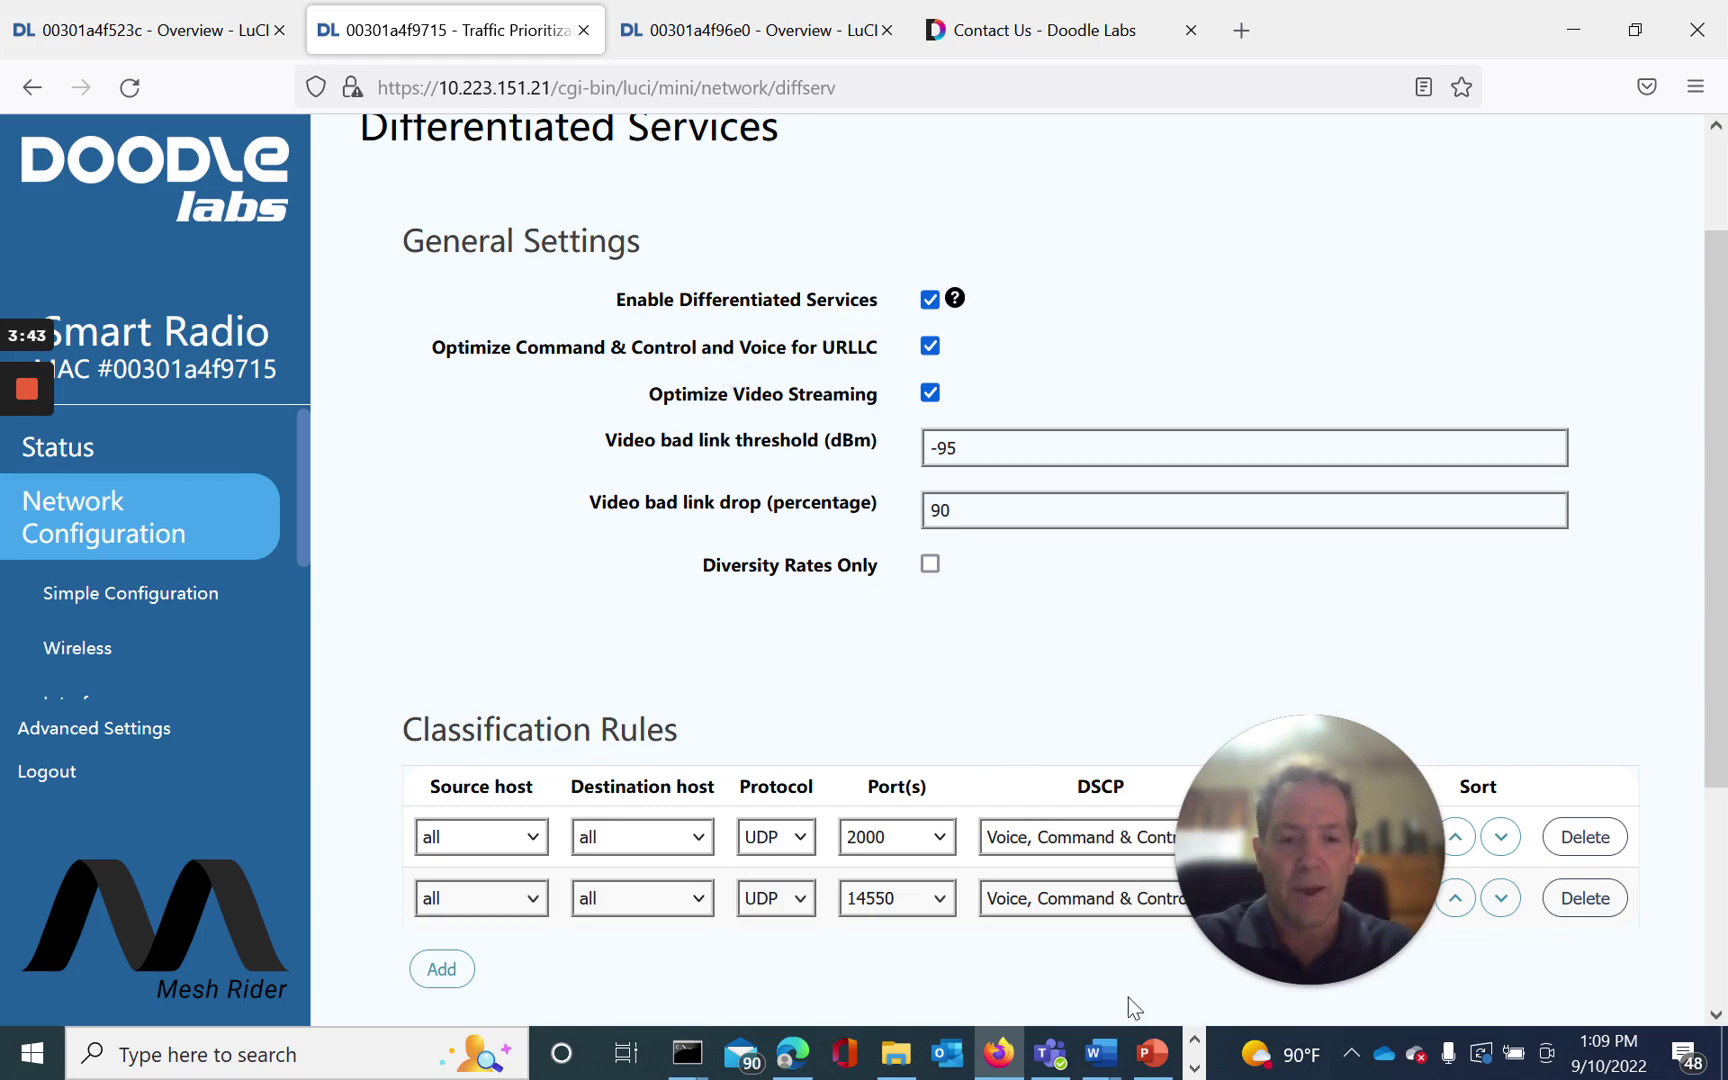
pyautogui.click(1152, 1053)
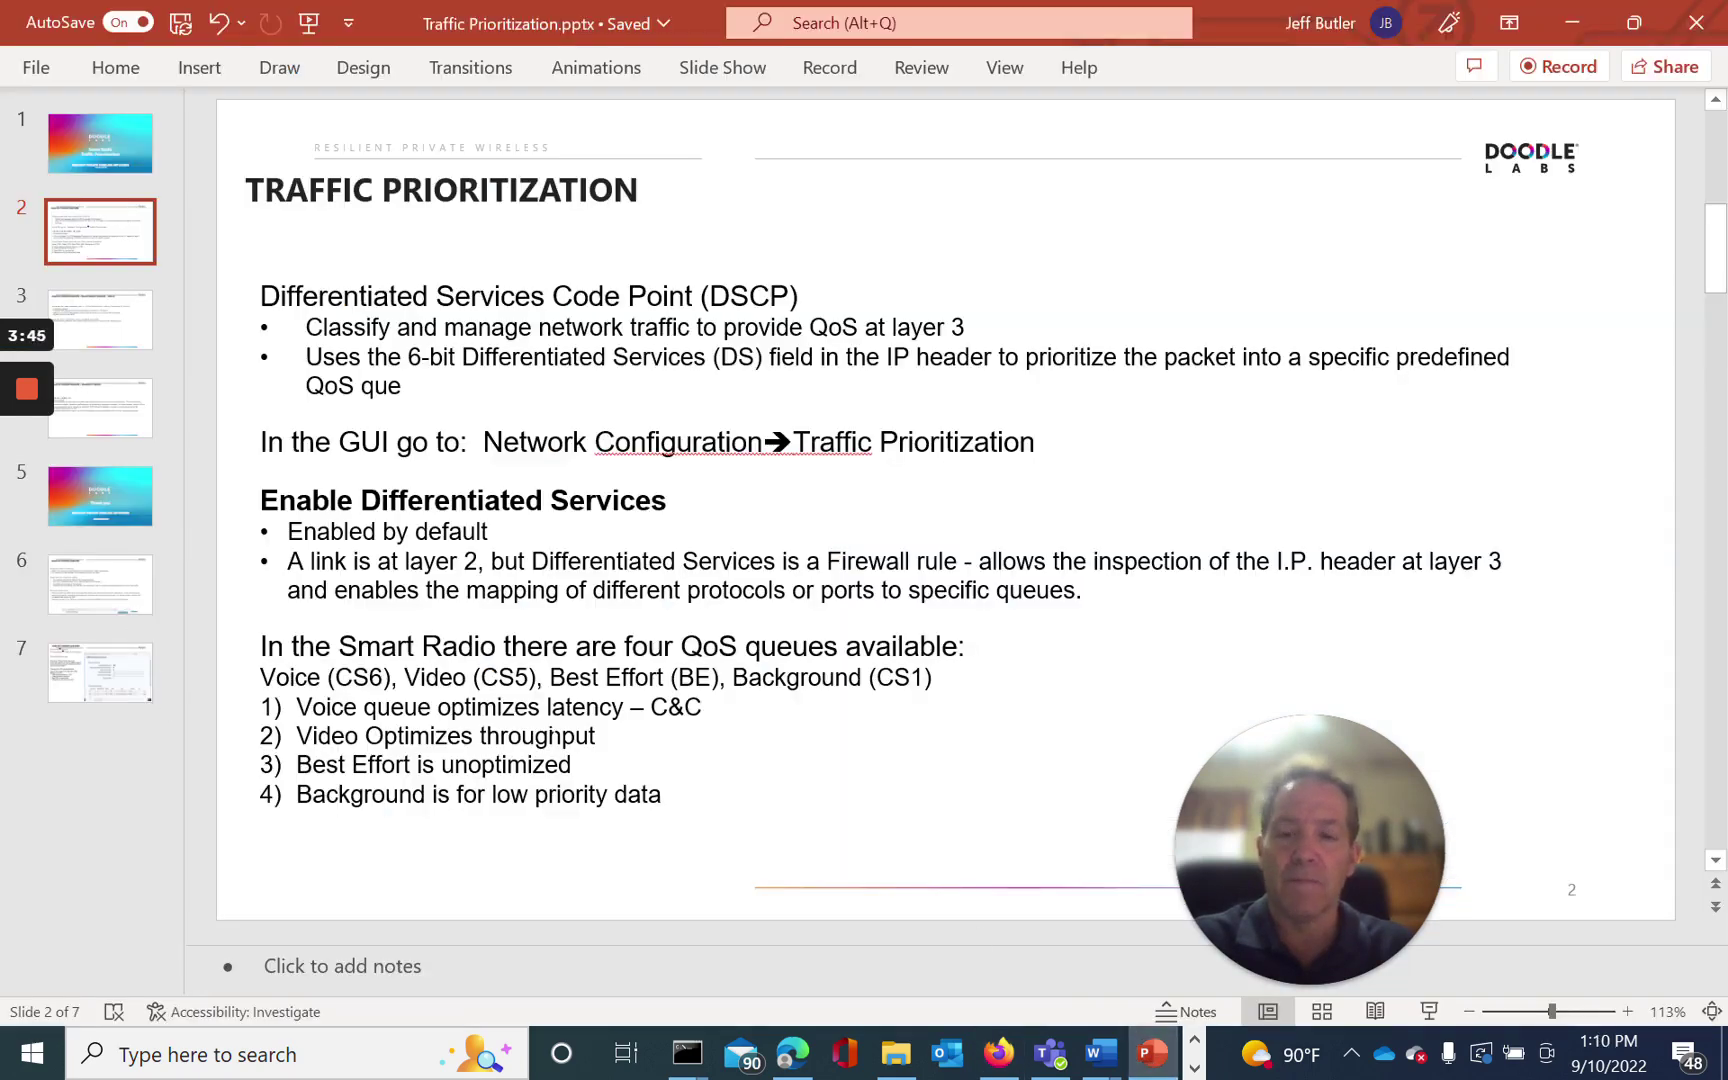
pyautogui.scroll(-1, 946, 504)
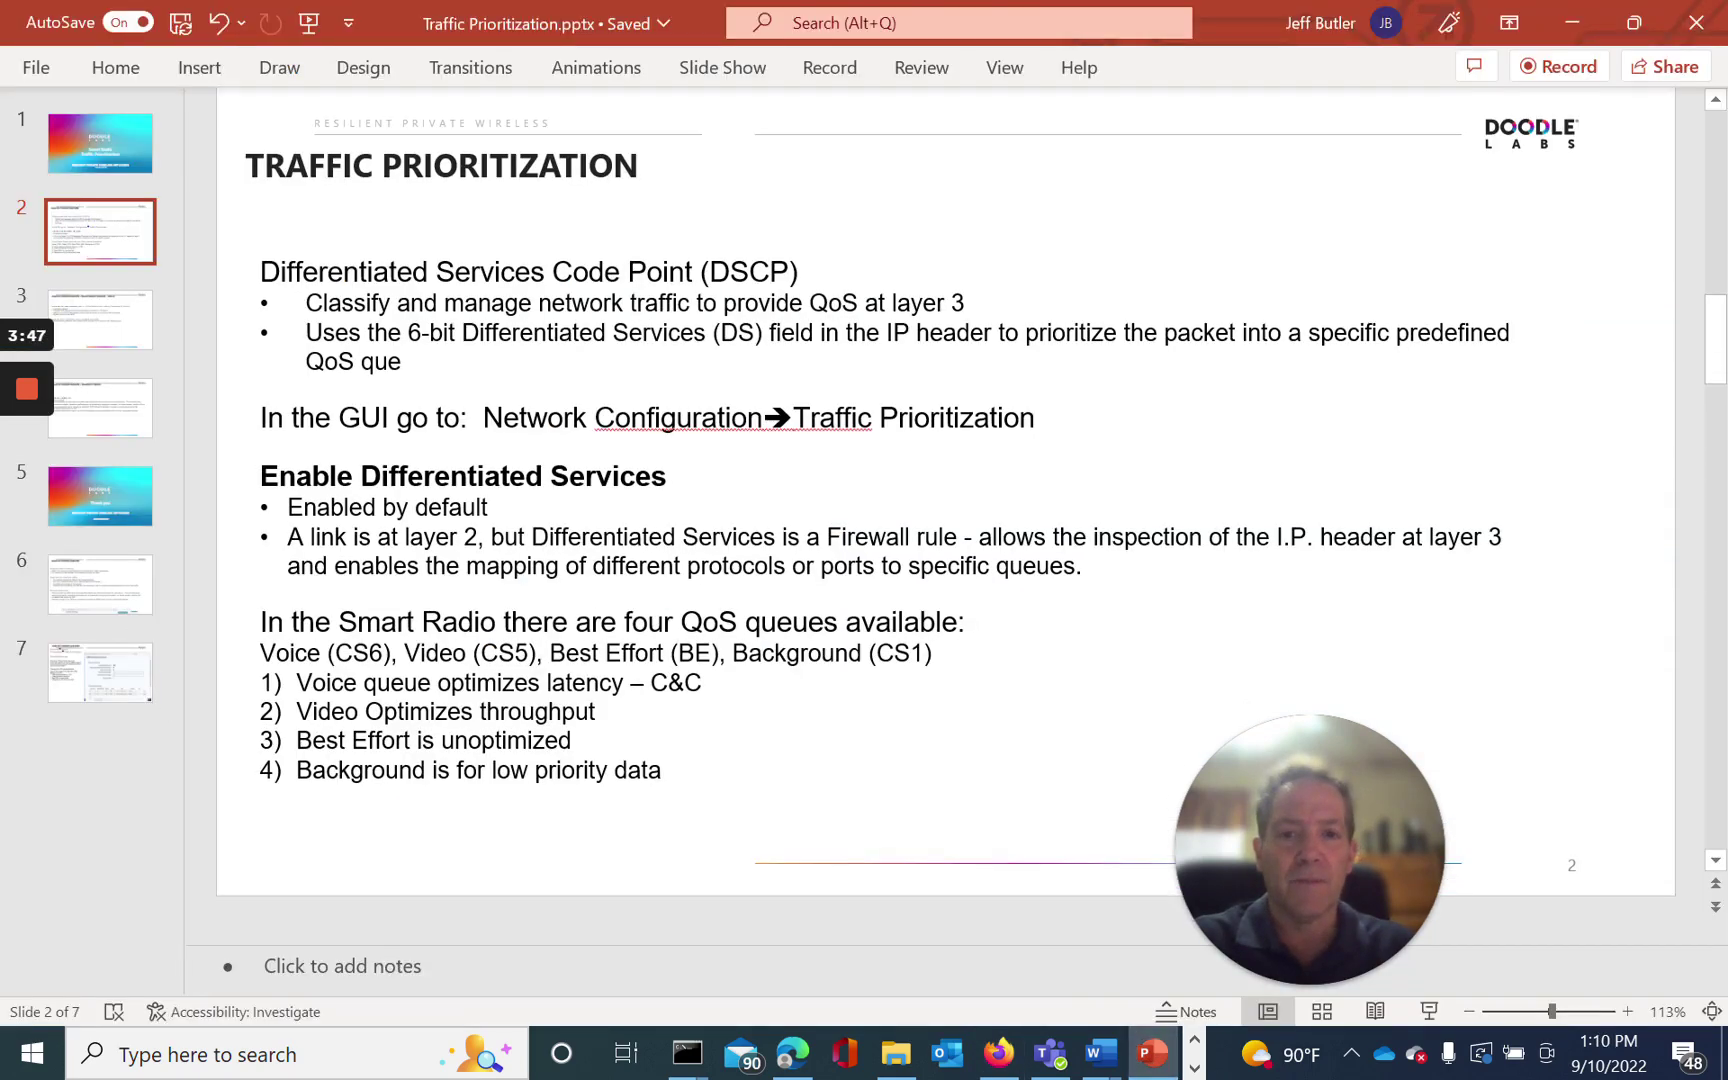
# Advance to slide 3 on URLLC with the port 5000 UDP rule set to DSCP CS6
pyautogui.scroll(-2, 945, 503)
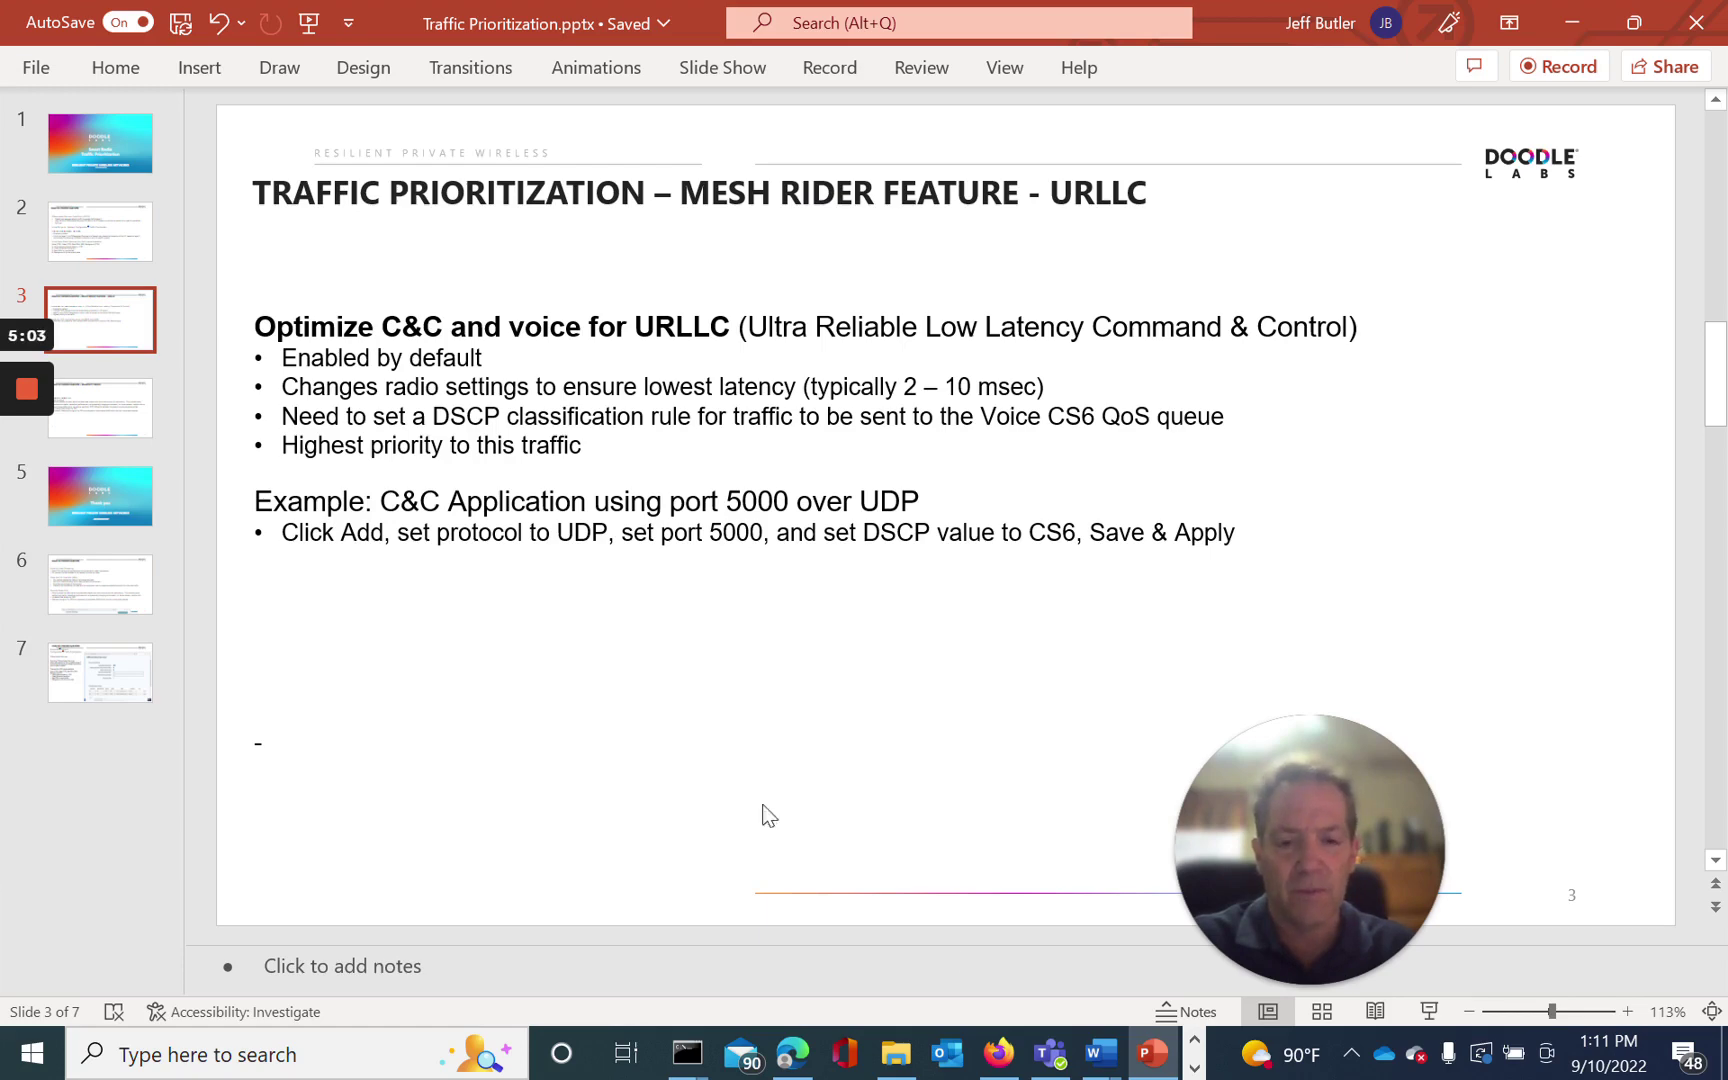
# Return to the radio's Differentiated Services page in Firefox
pyautogui.click(1001, 1060)
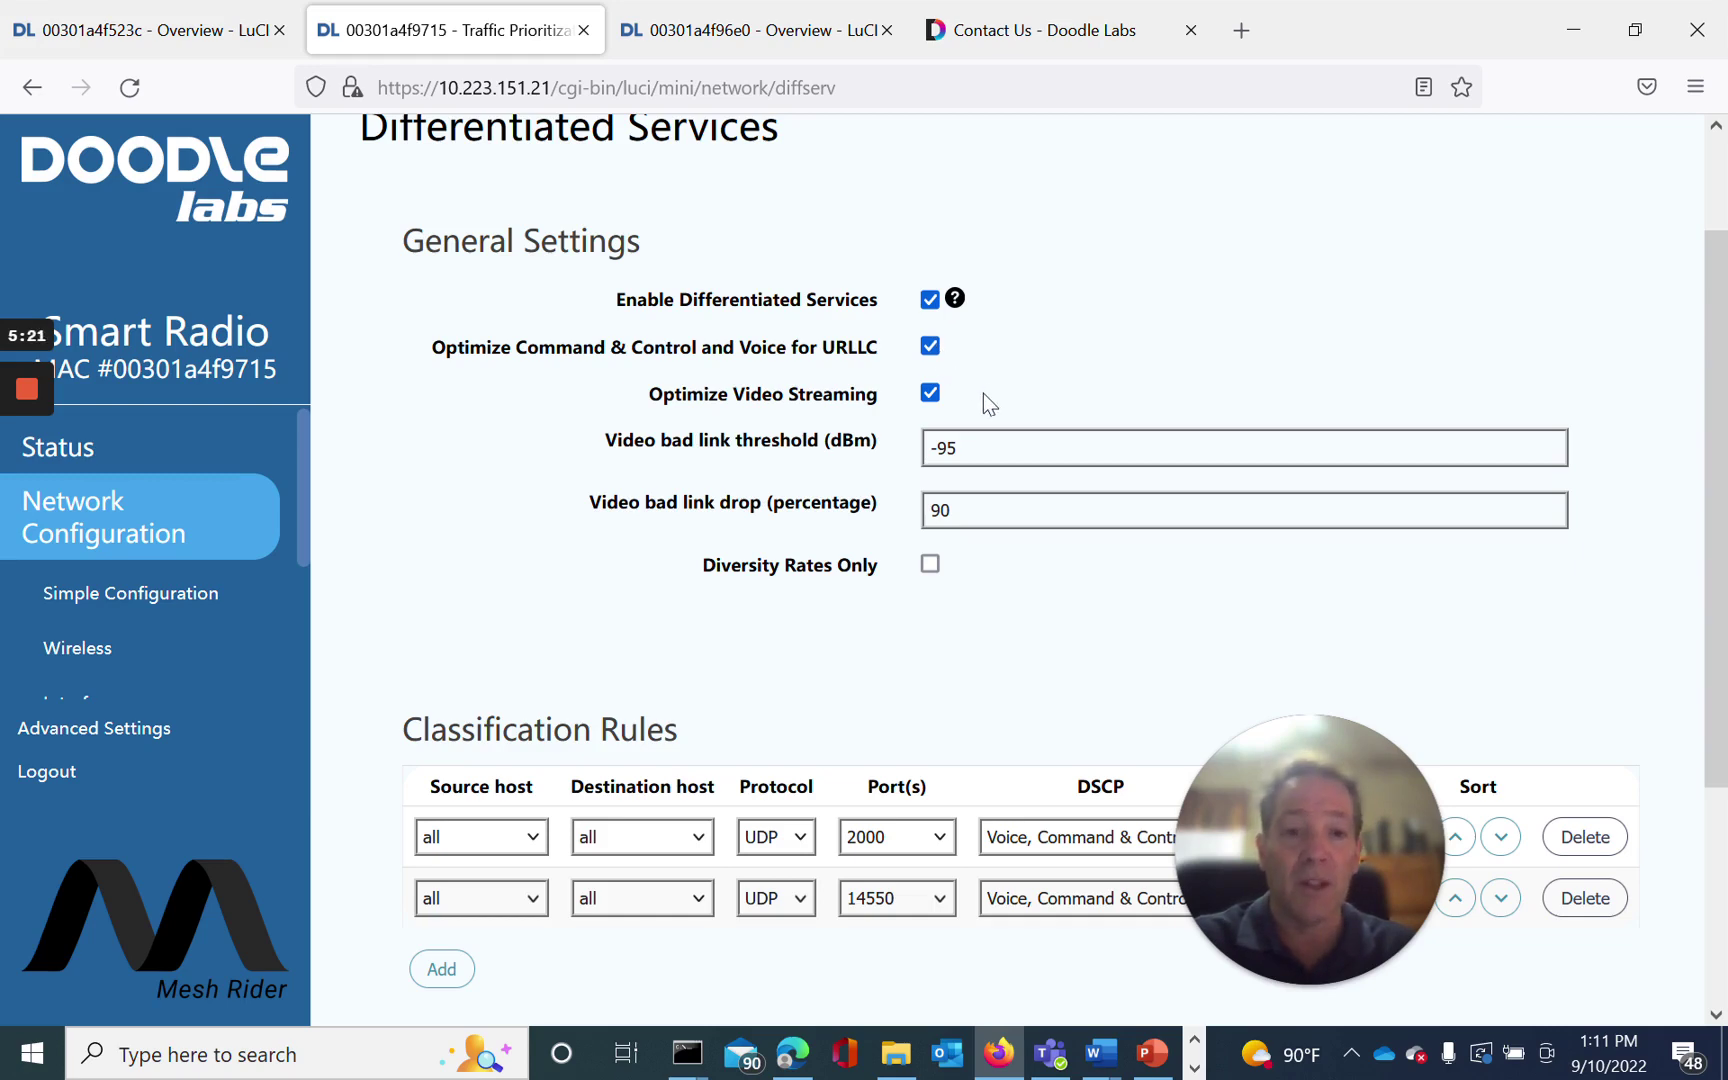
# Add a new rule row under the existing UDP rules for ports 2000 and 14550
pyautogui.scroll(-3, 1036, 523)
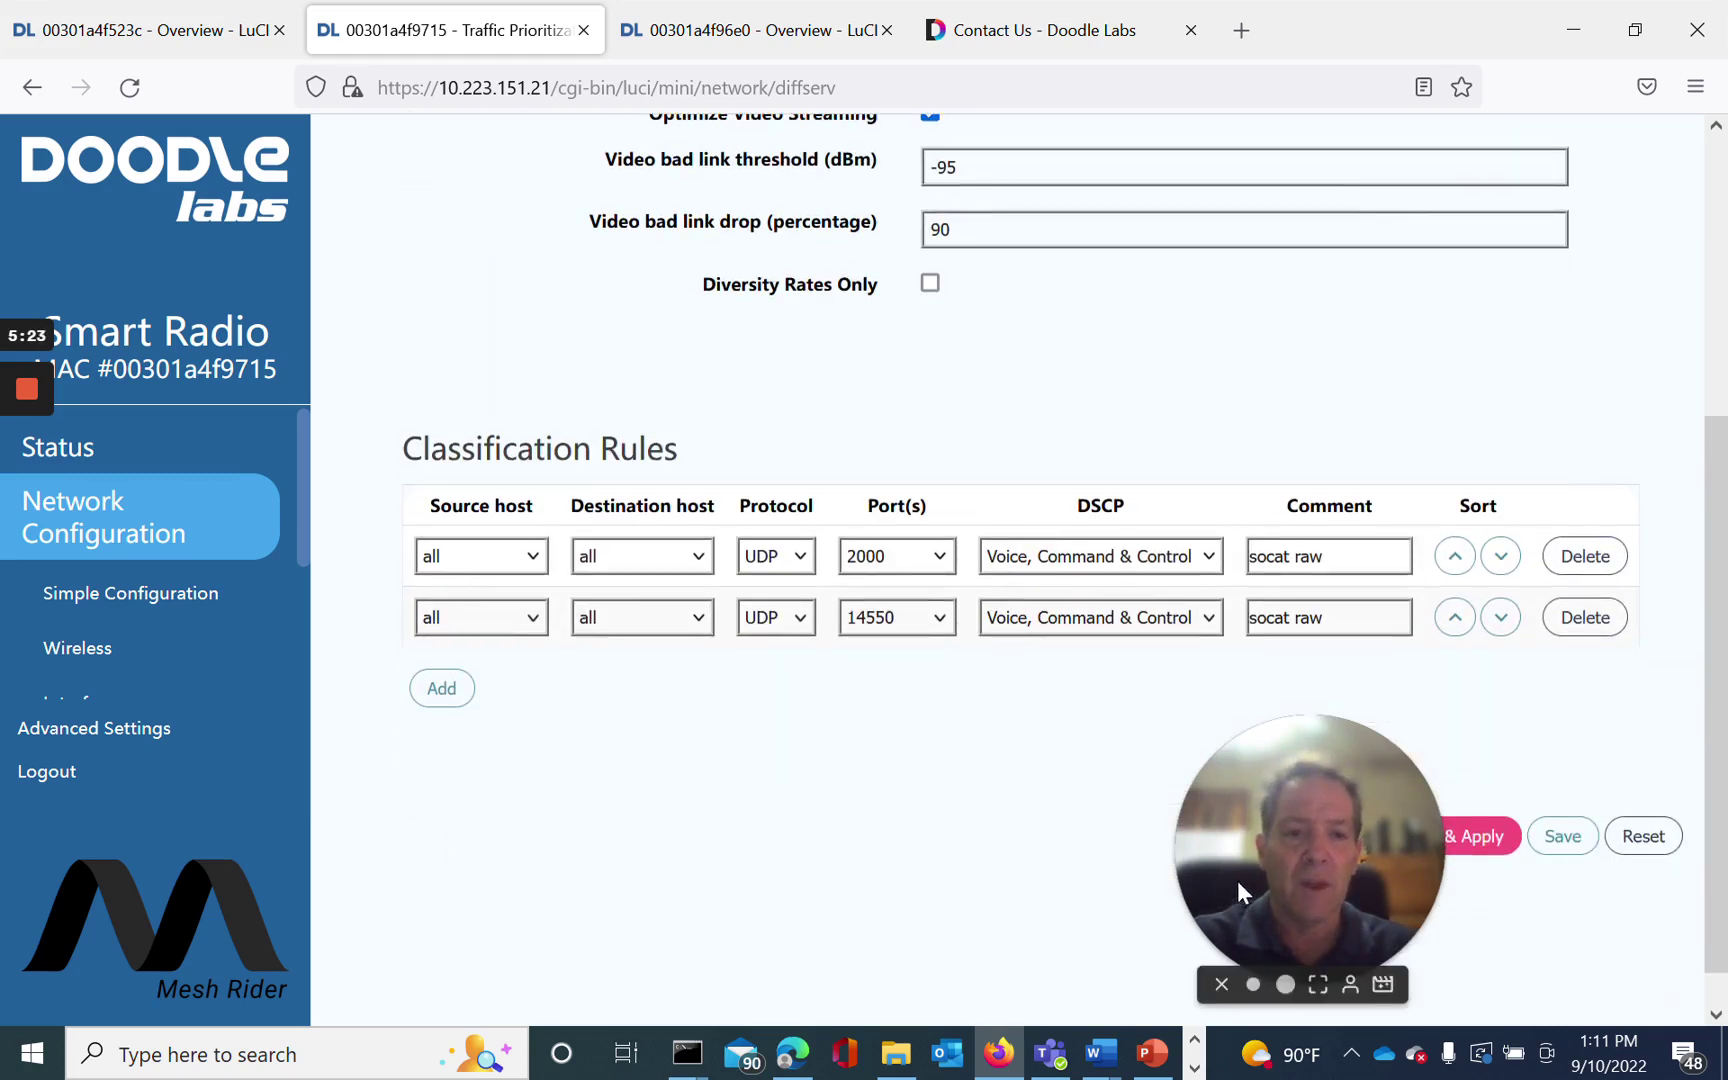
pyautogui.moveTo(1236, 881); pyautogui.dragTo(168, 893)
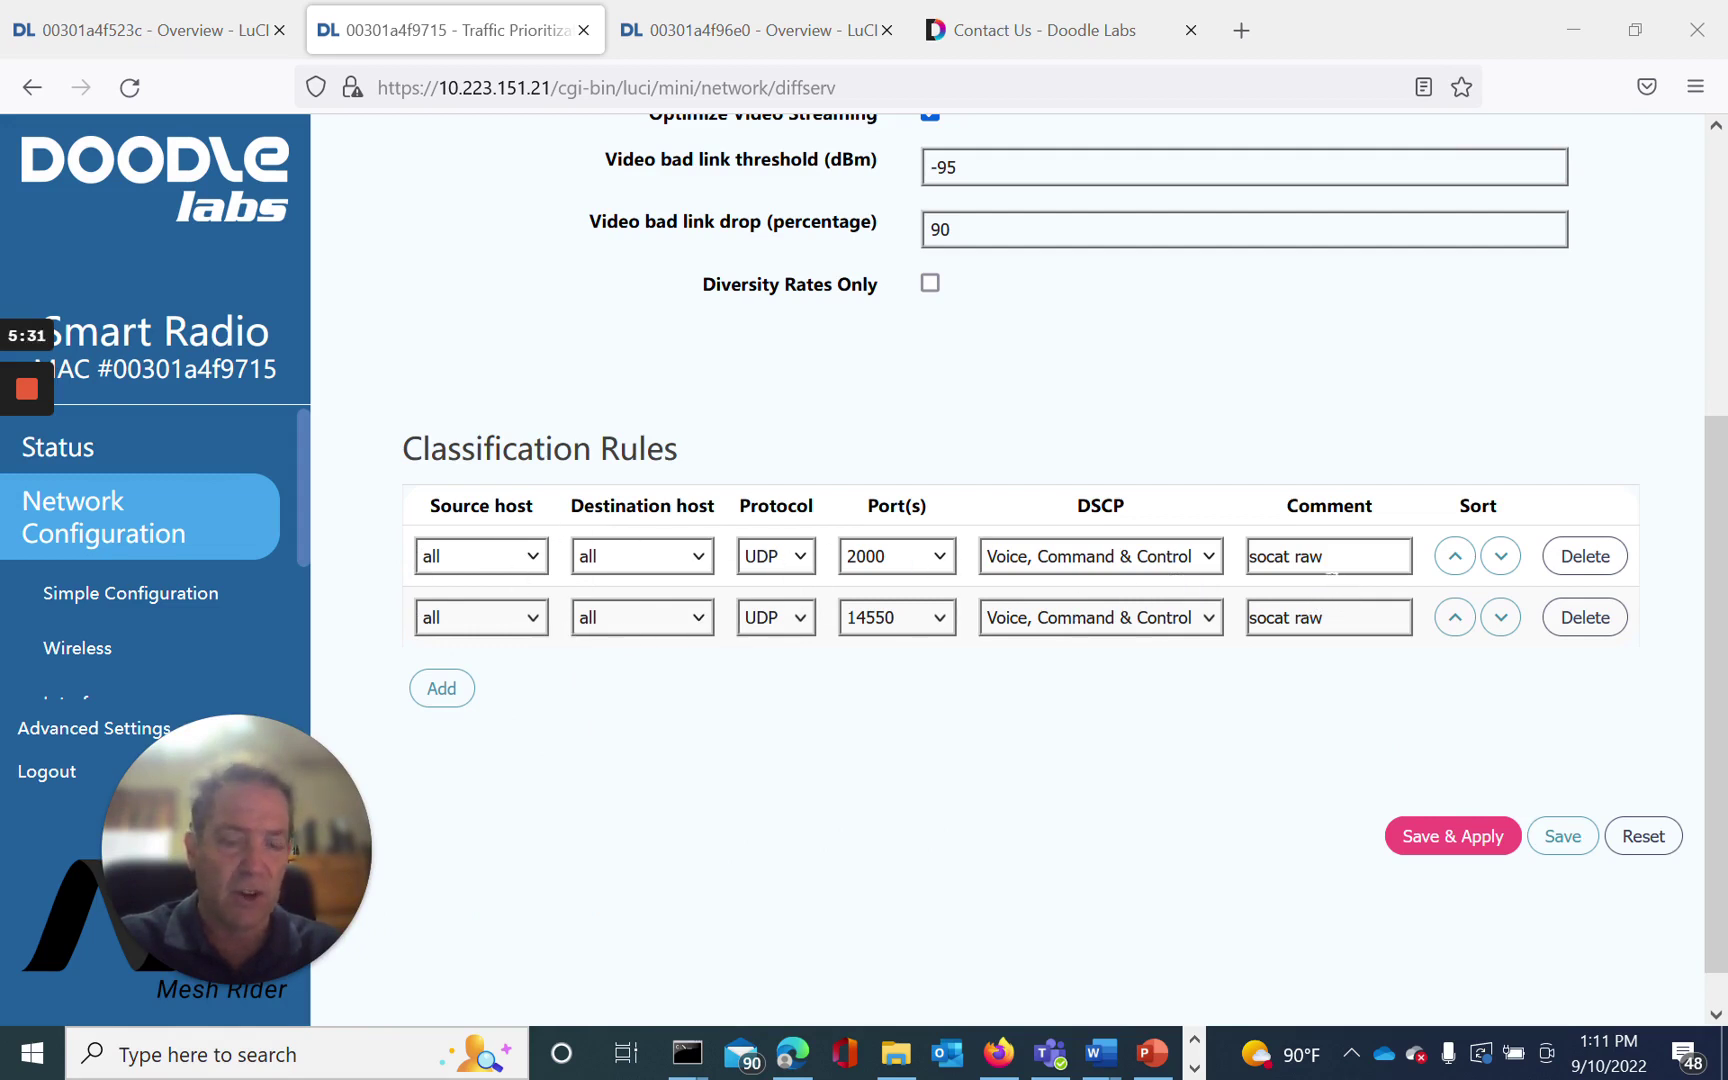
pyautogui.click(445, 698)
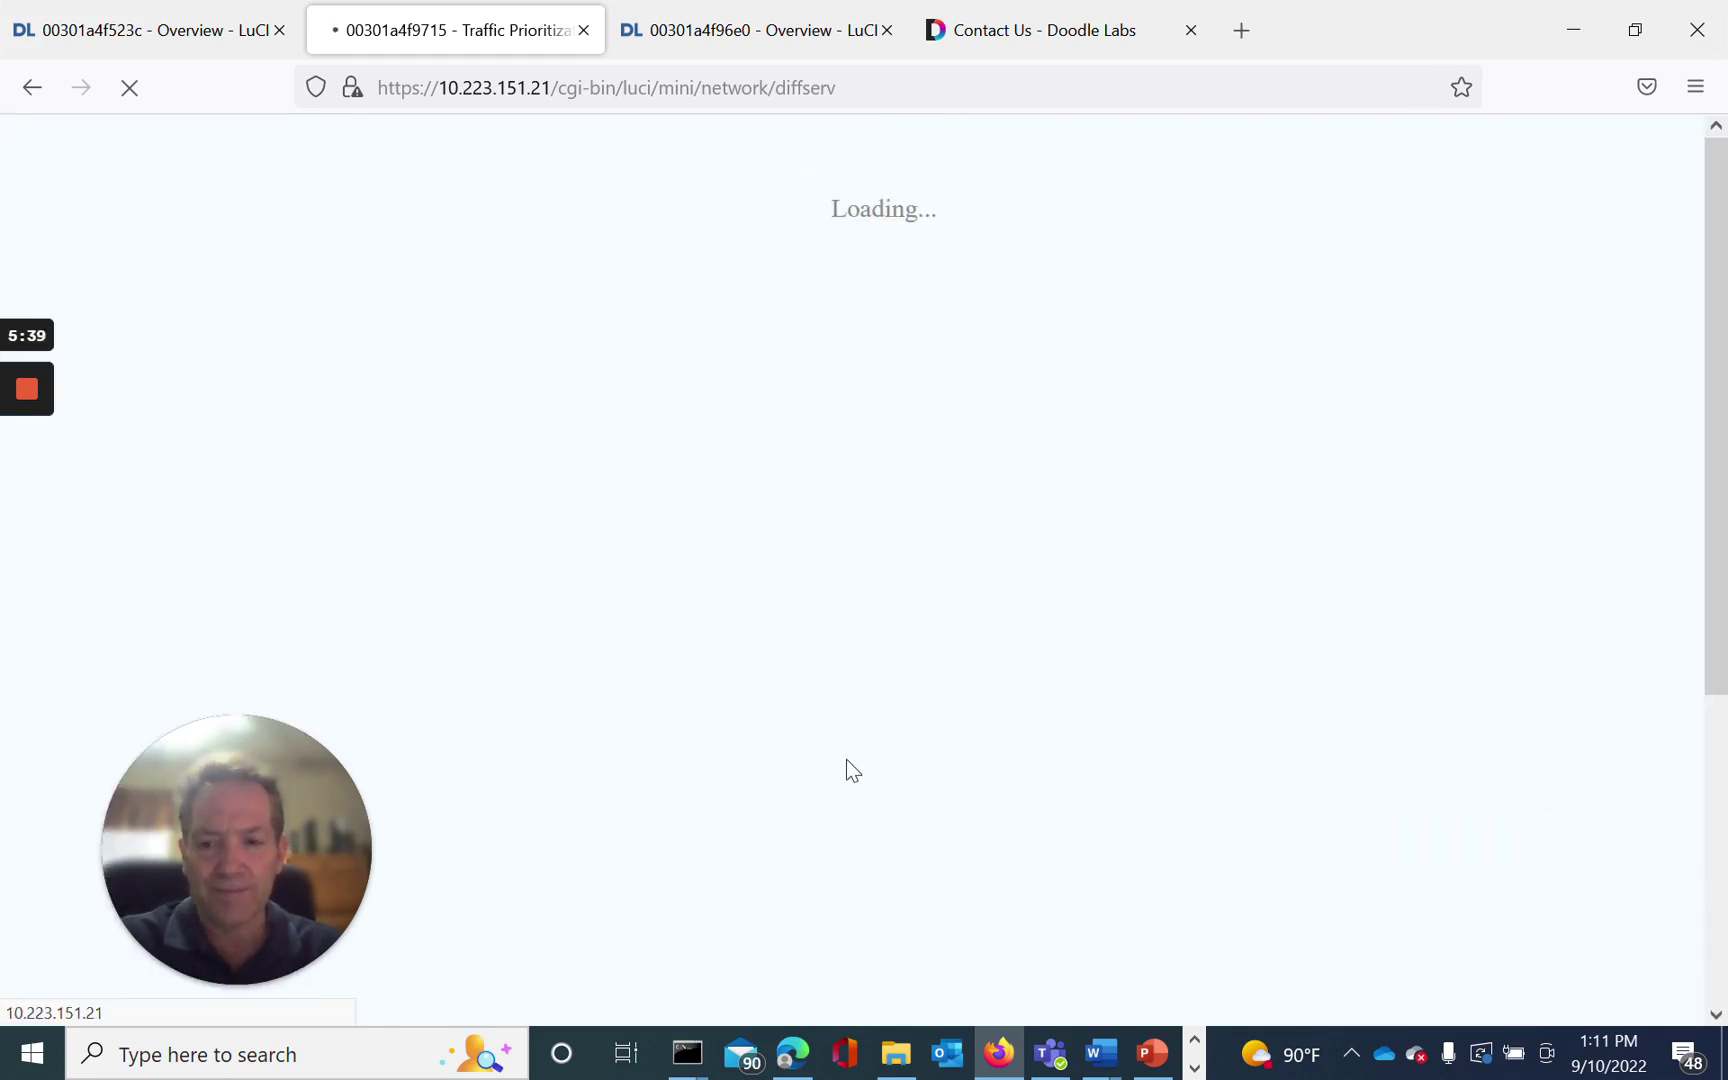
# Set the third rule's protocol to UDP and its port to custom value 5000
pyautogui.scroll(-2, 716, 675)
pyautogui.scroll(-3, 715, 663)
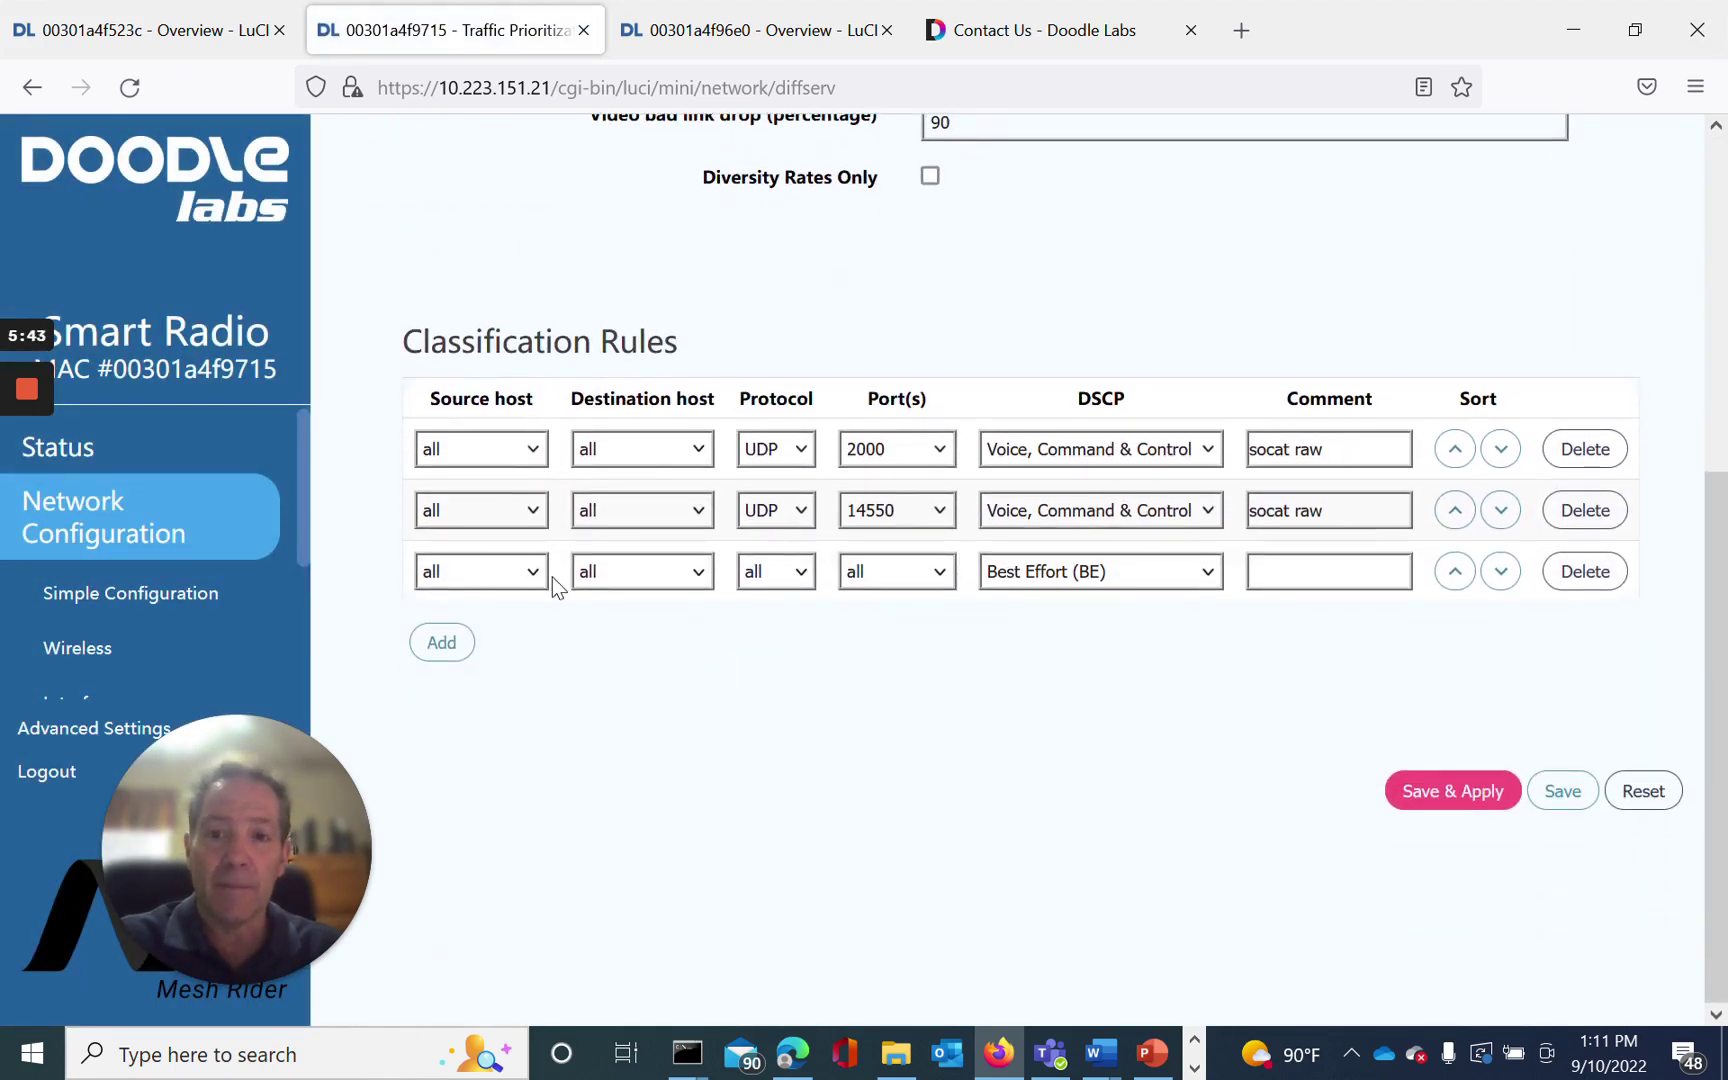
pyautogui.click(801, 574)
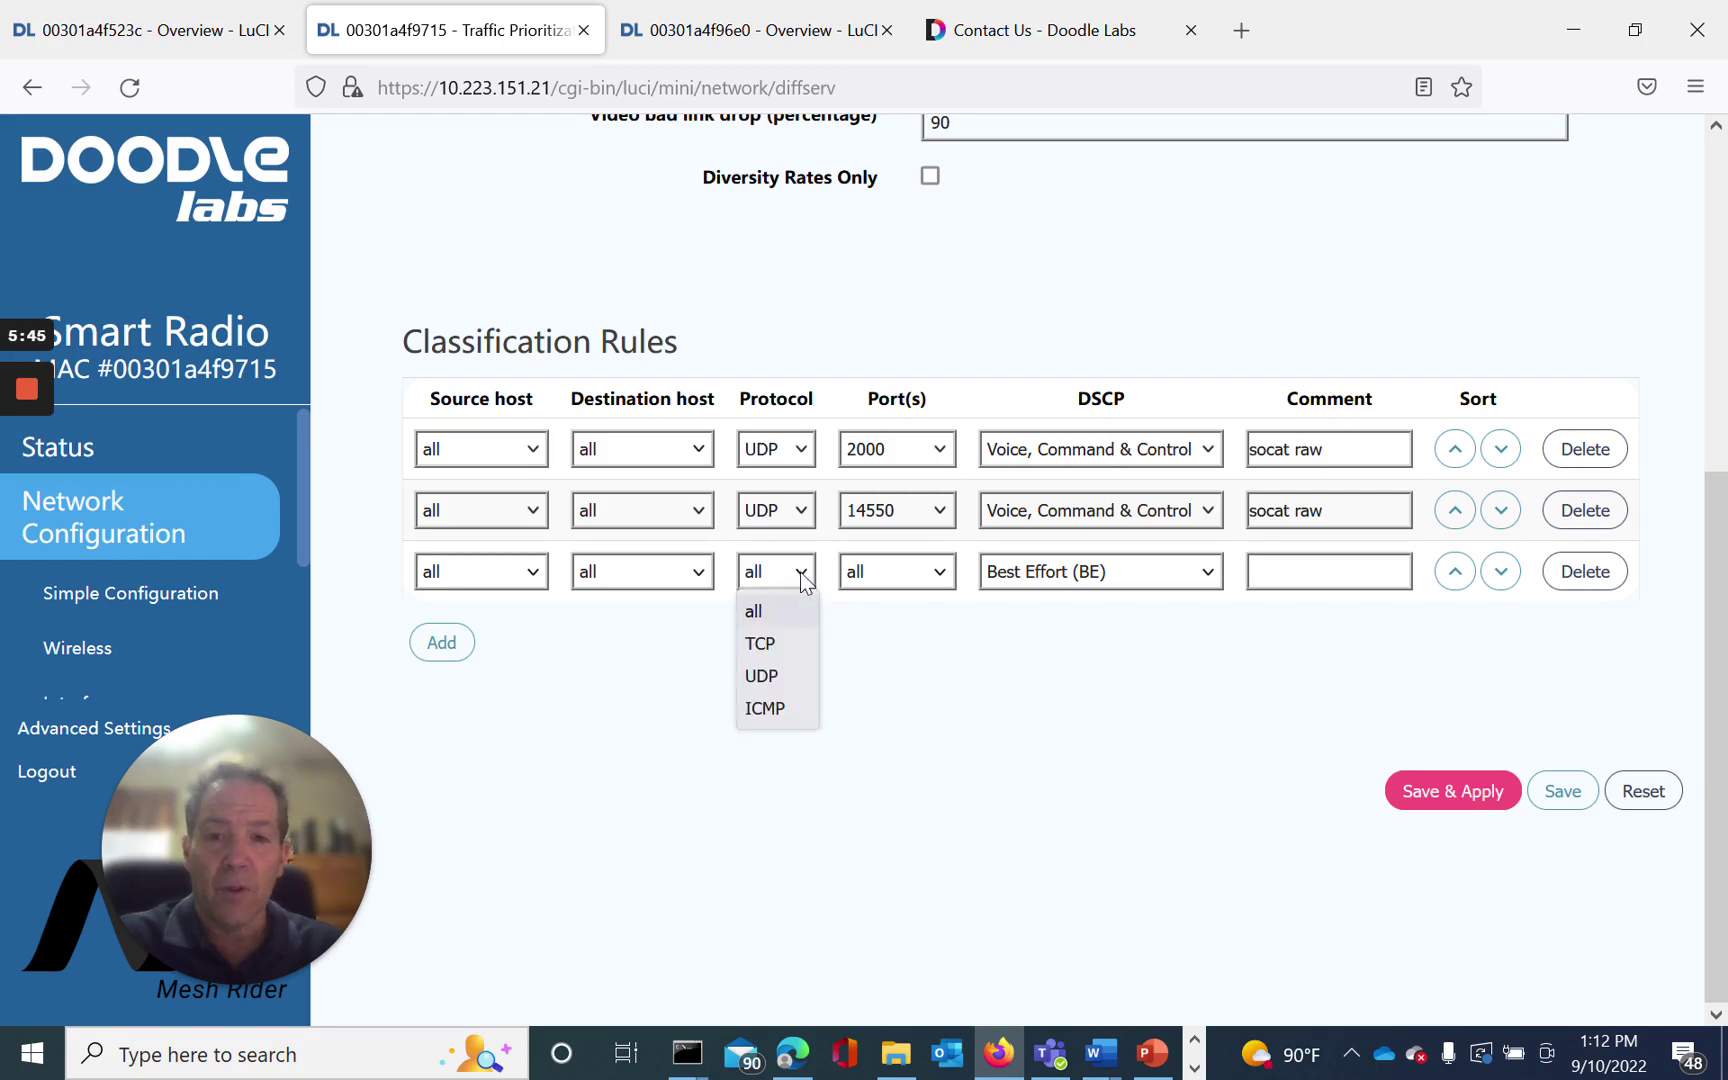
pyautogui.click(773, 675)
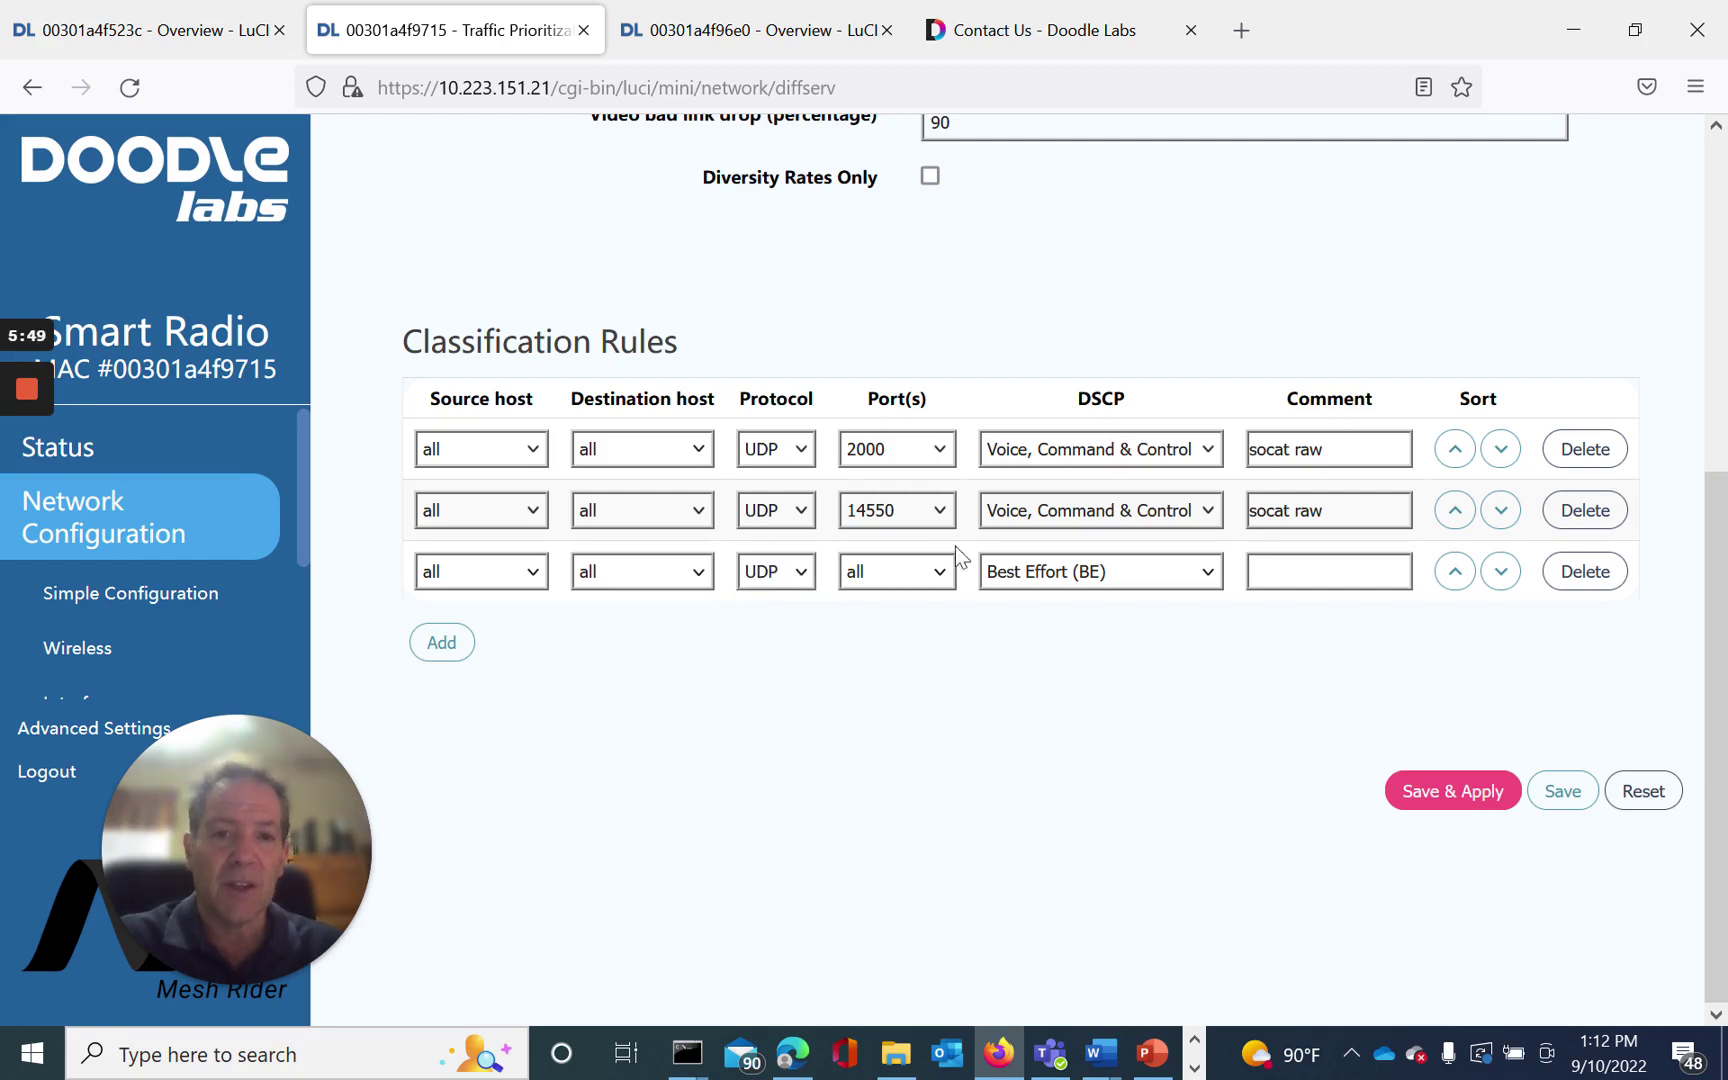
pyautogui.click(939, 571)
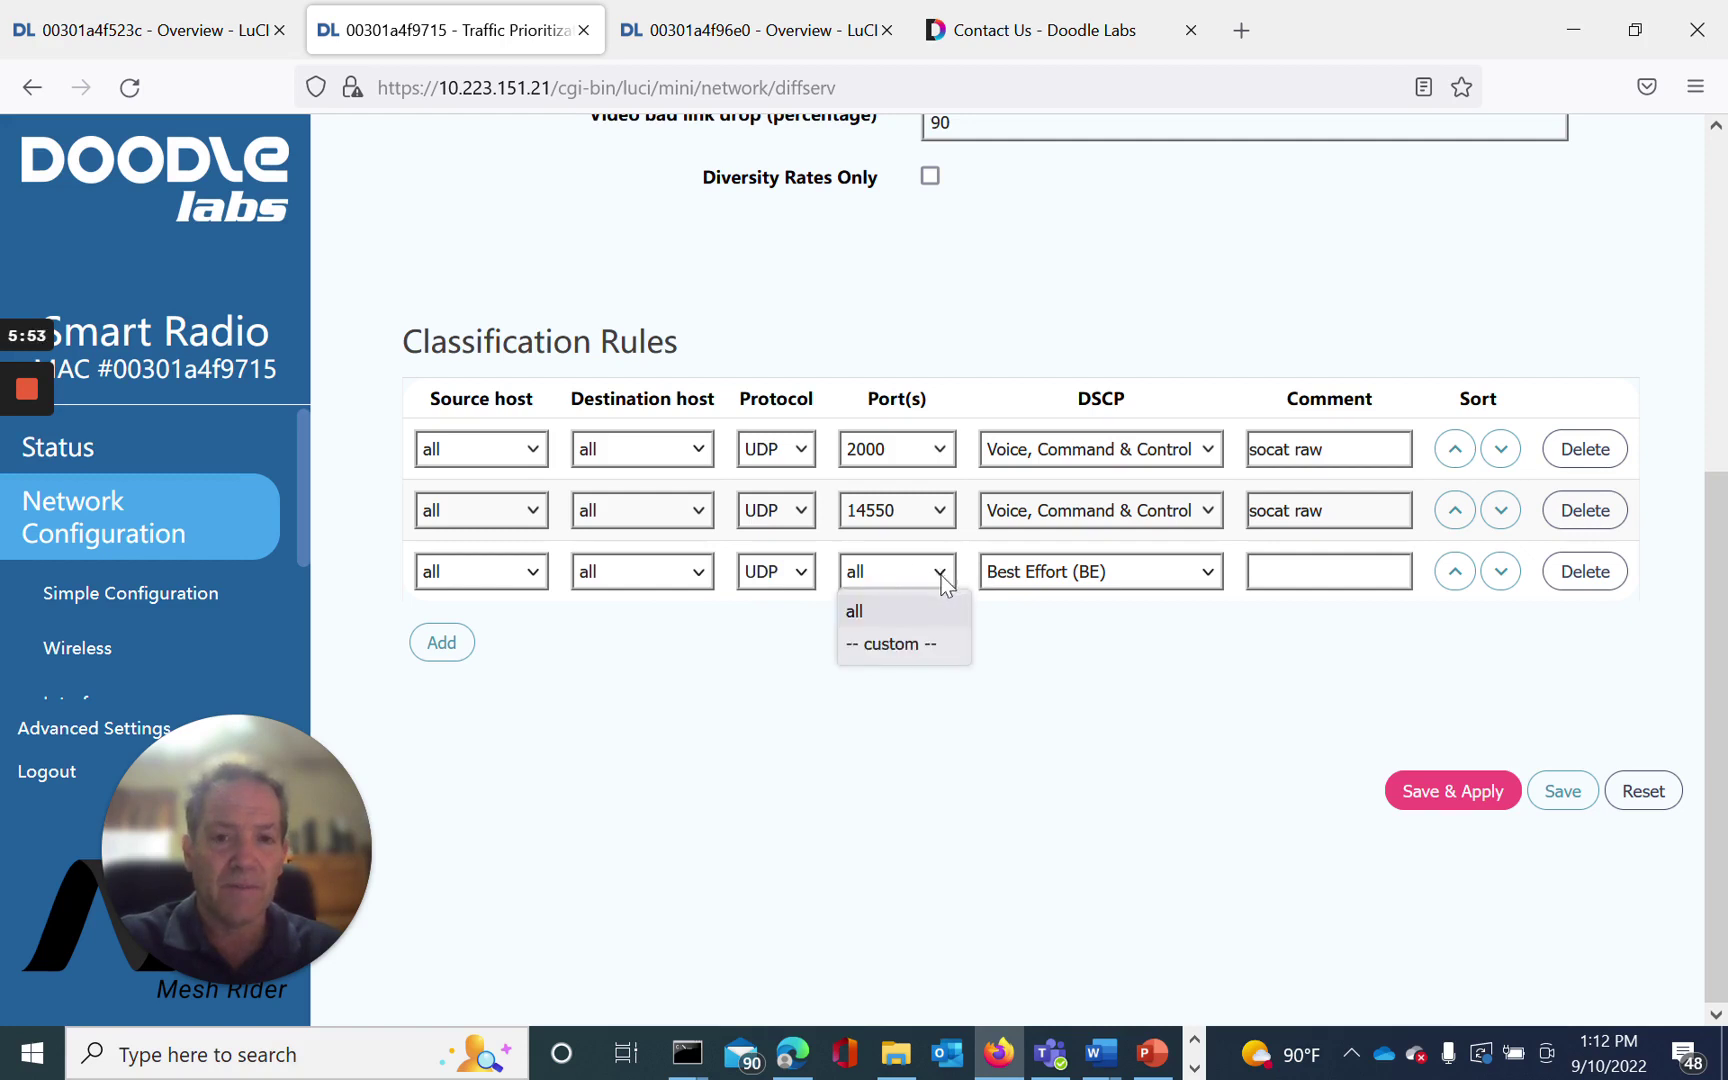
pyautogui.click(941, 575)
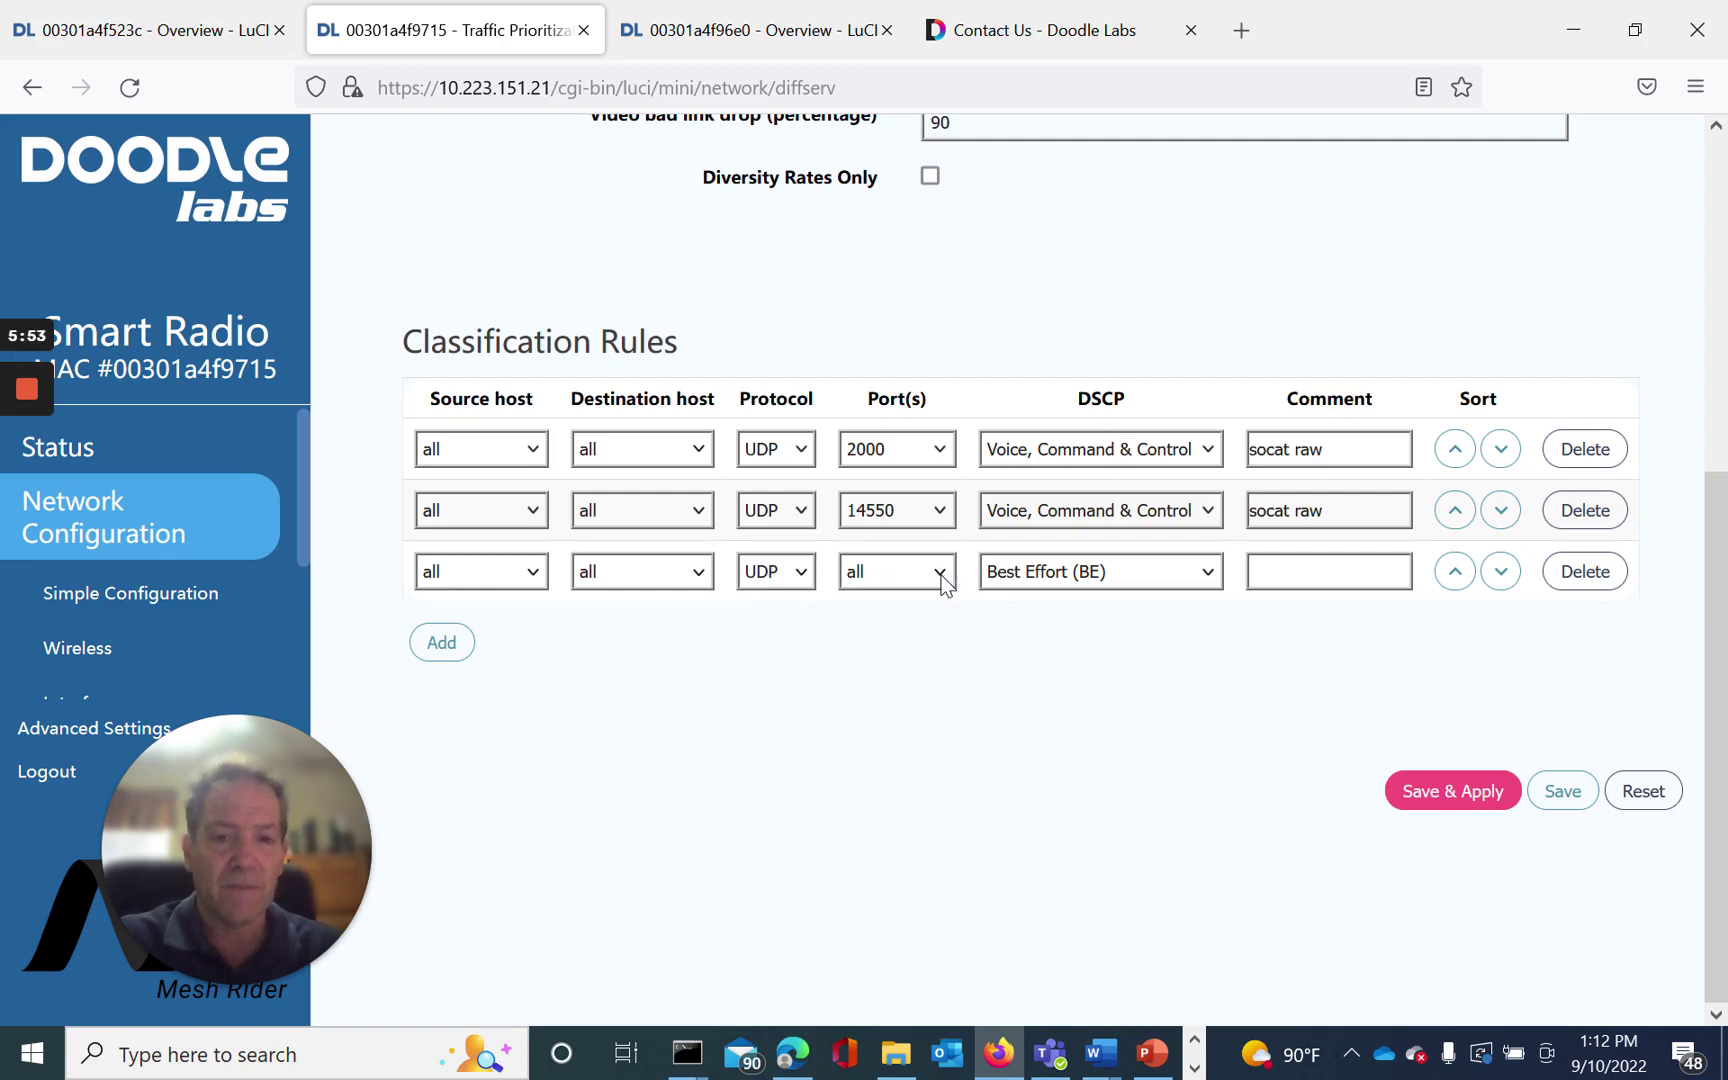
pyautogui.click(872, 577)
pyautogui.click(904, 644)
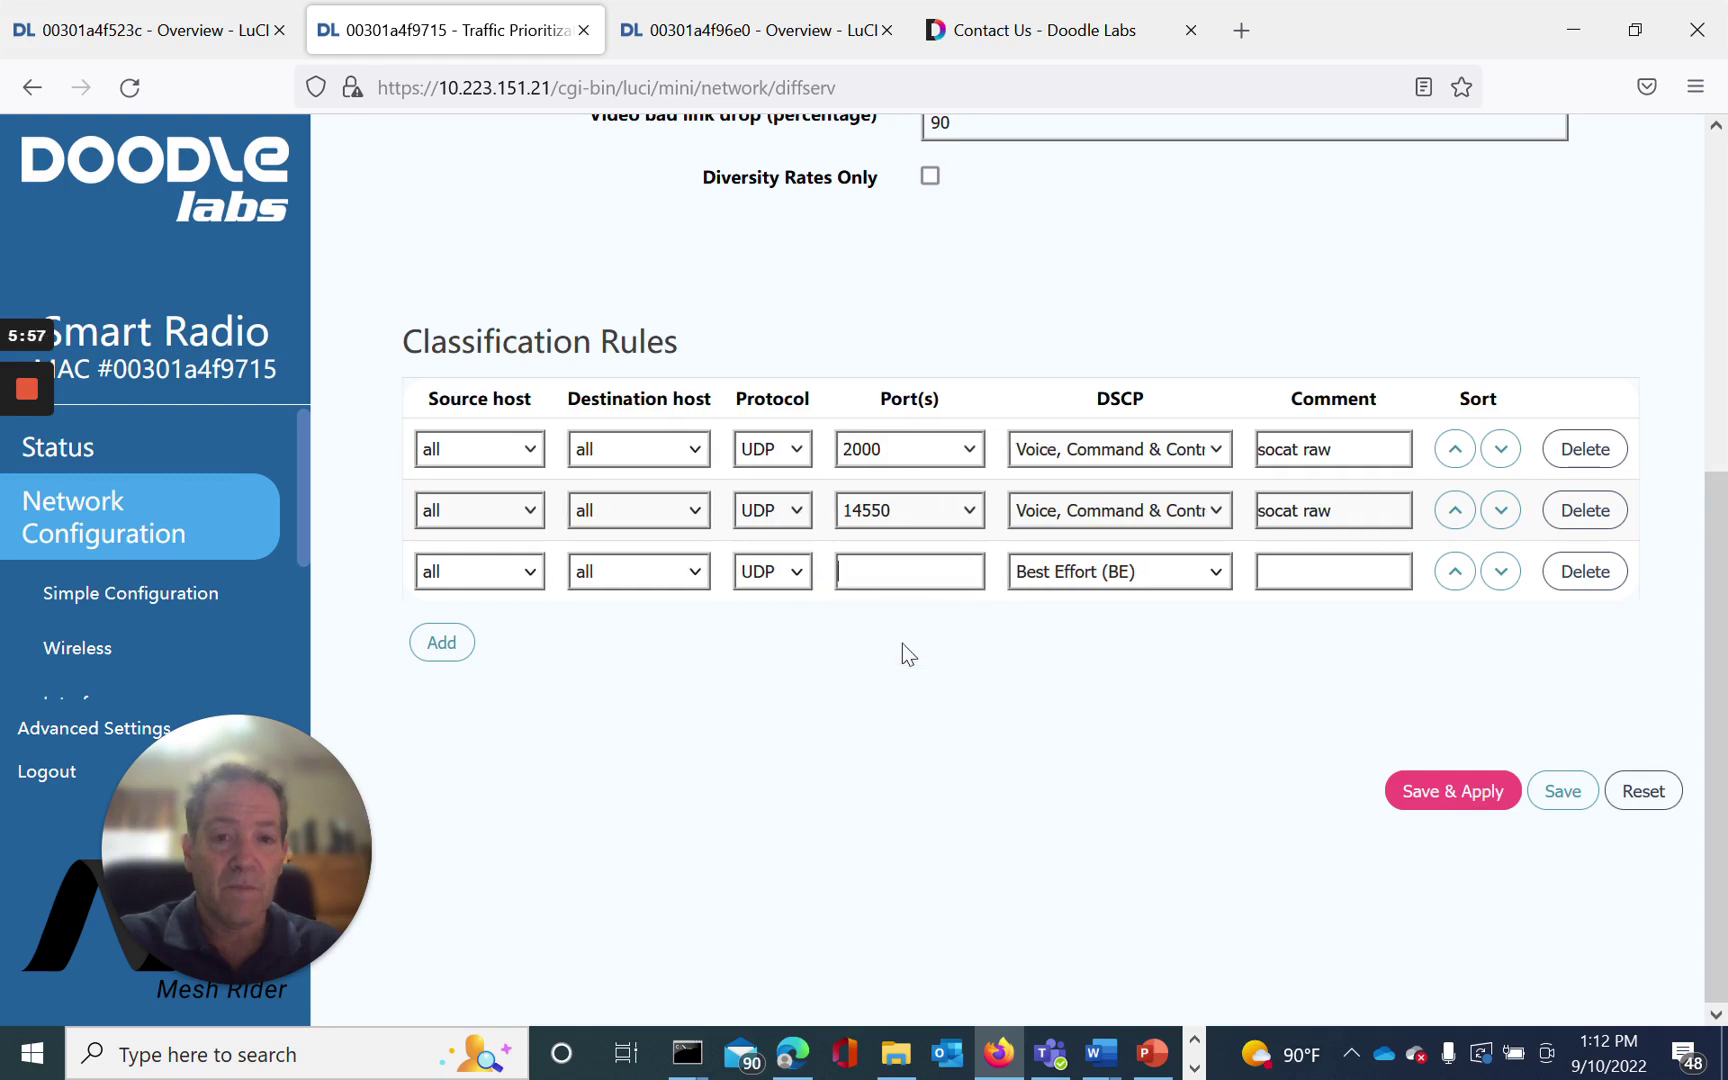
pyautogui.write('5000')
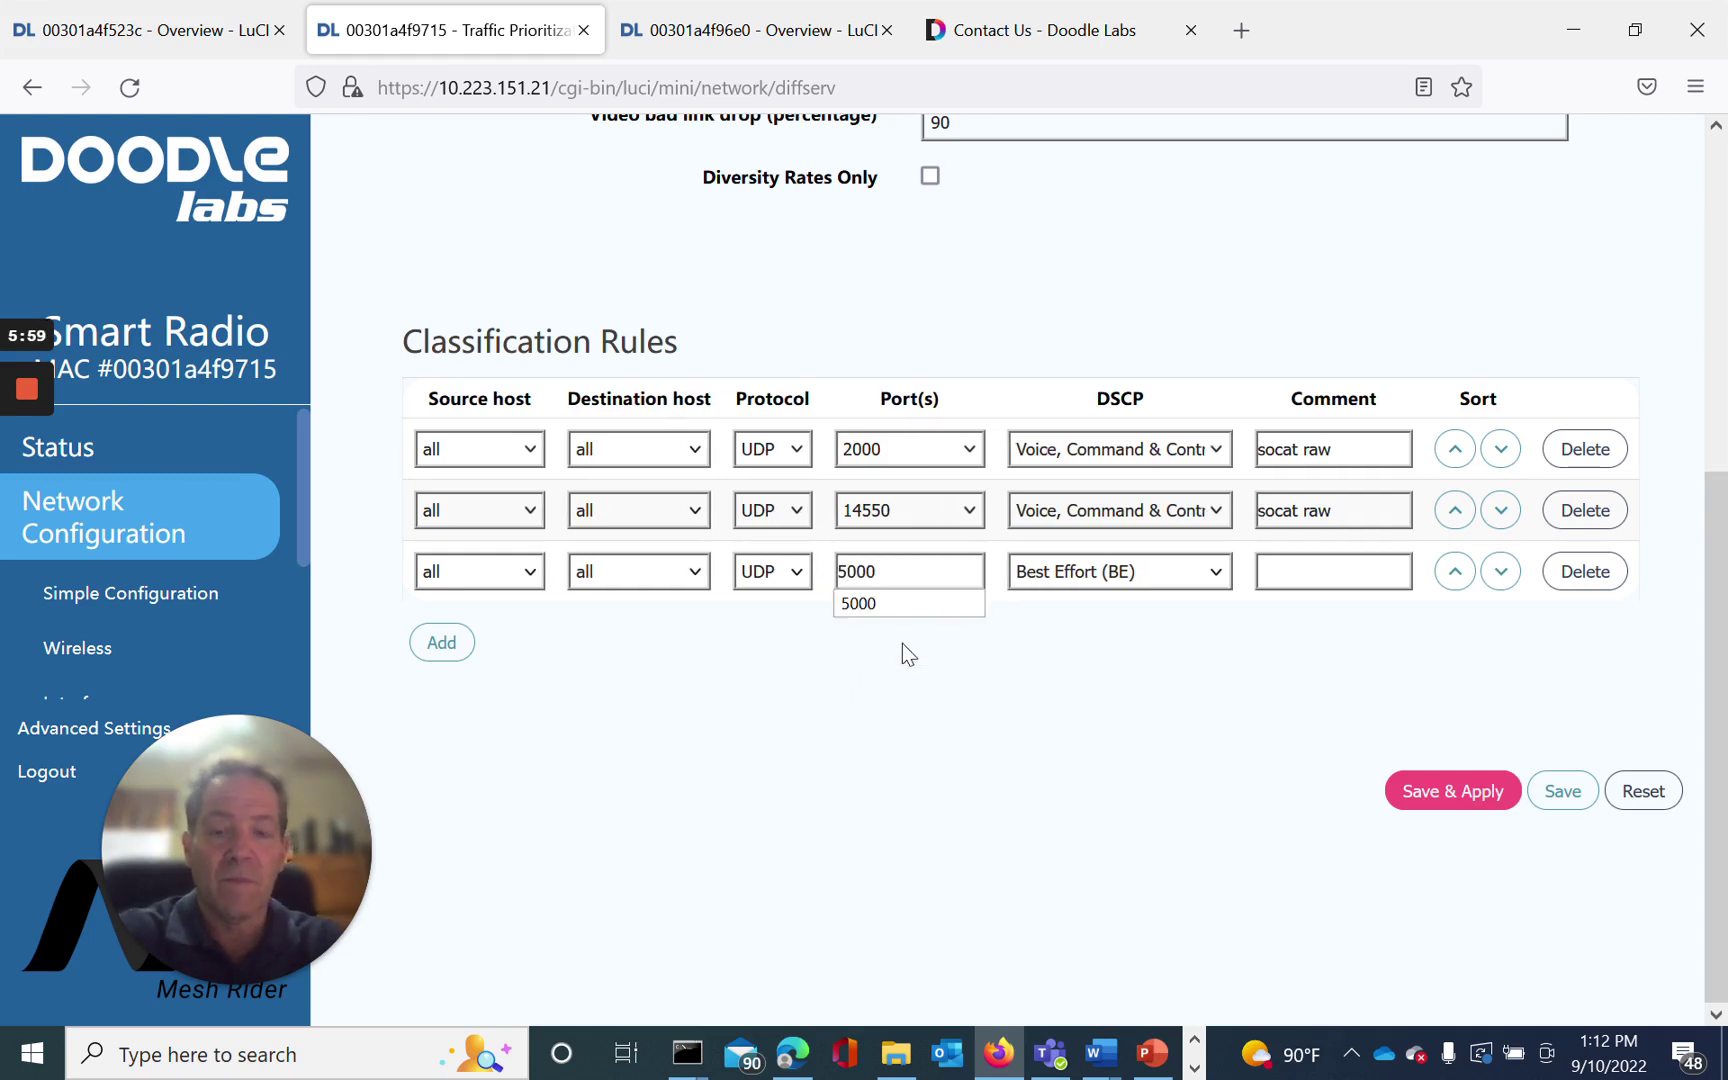
pyautogui.click(878, 607)
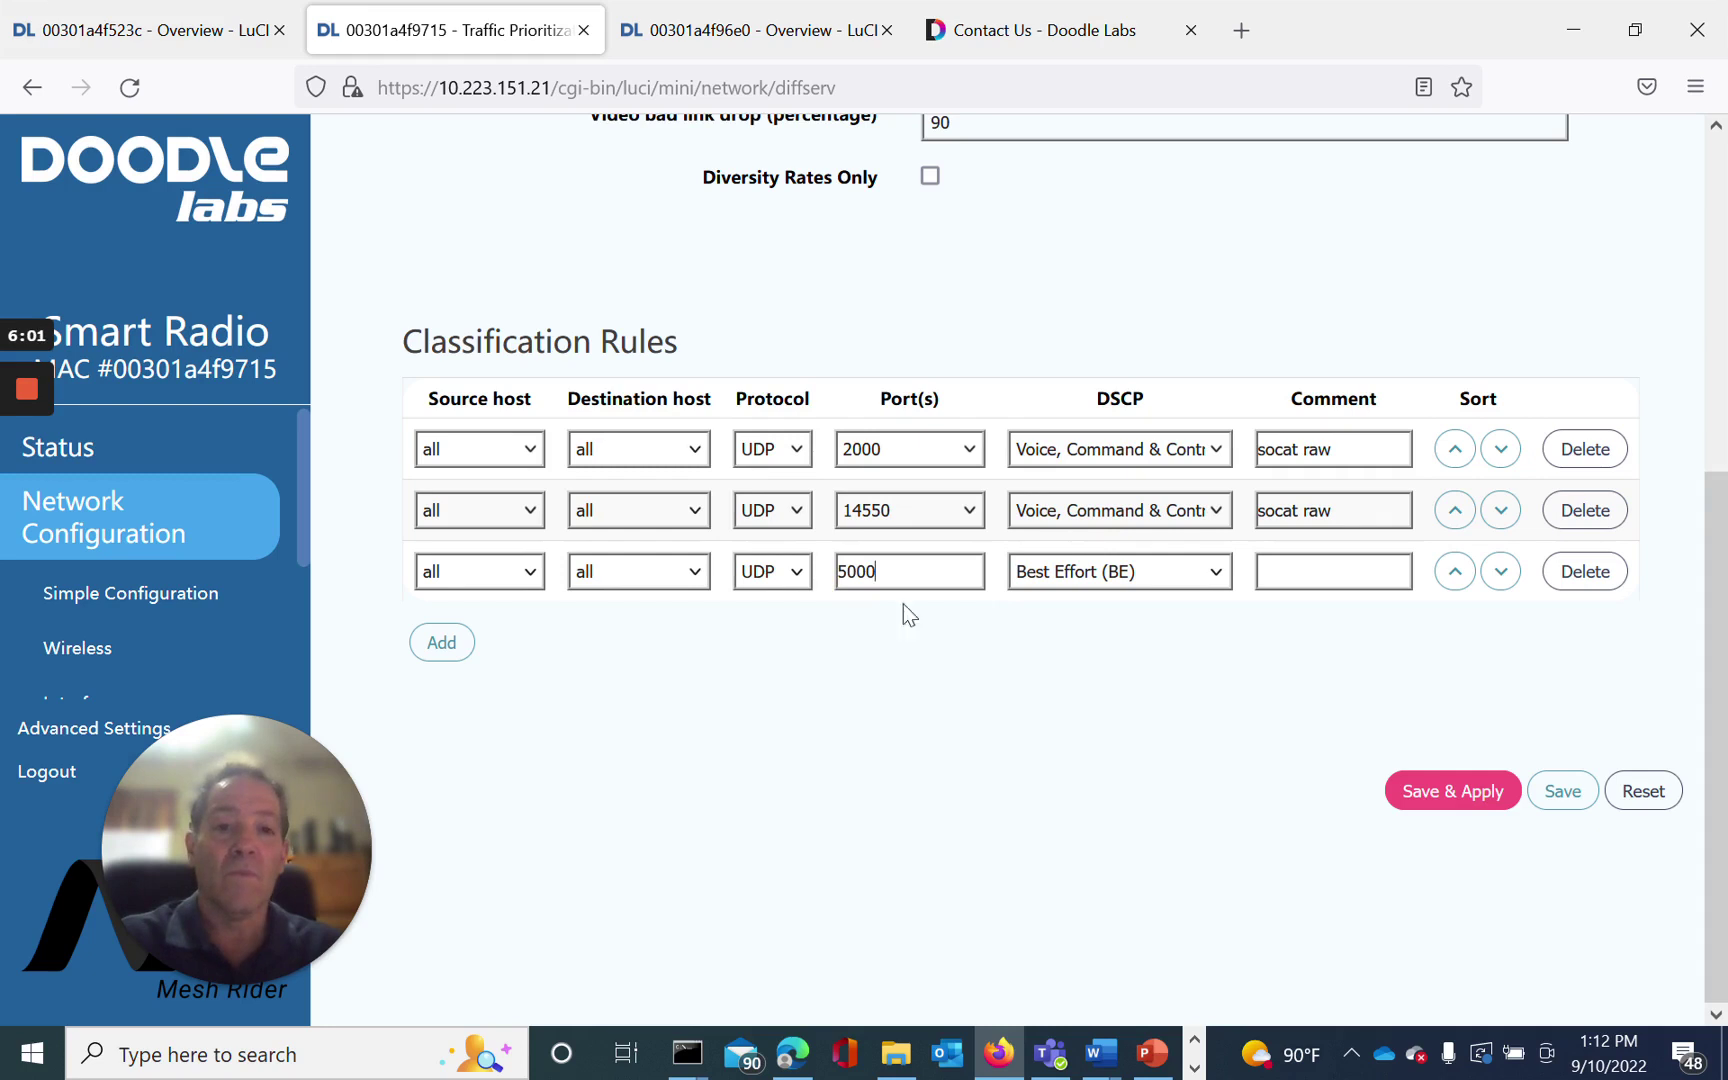
# Classify it as Voice, Command & Control with comment 'C&C', then save and apply
pyautogui.click(1218, 573)
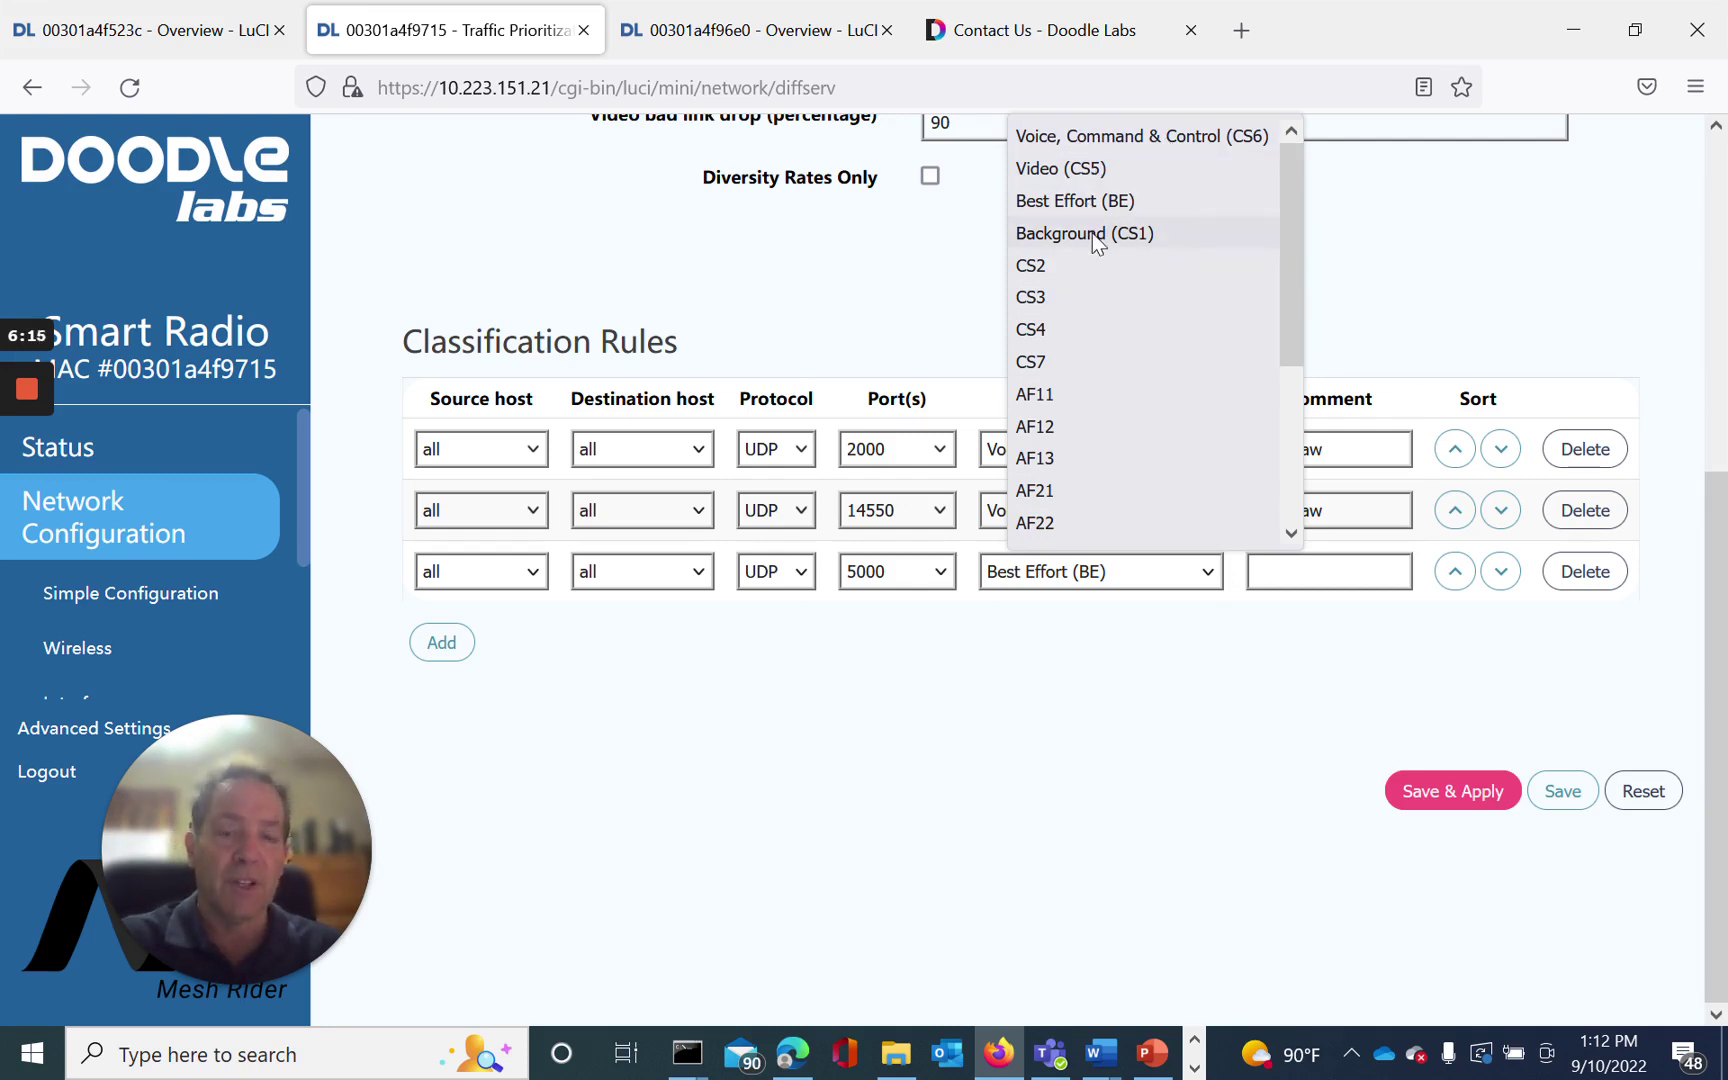
pyautogui.click(1156, 134)
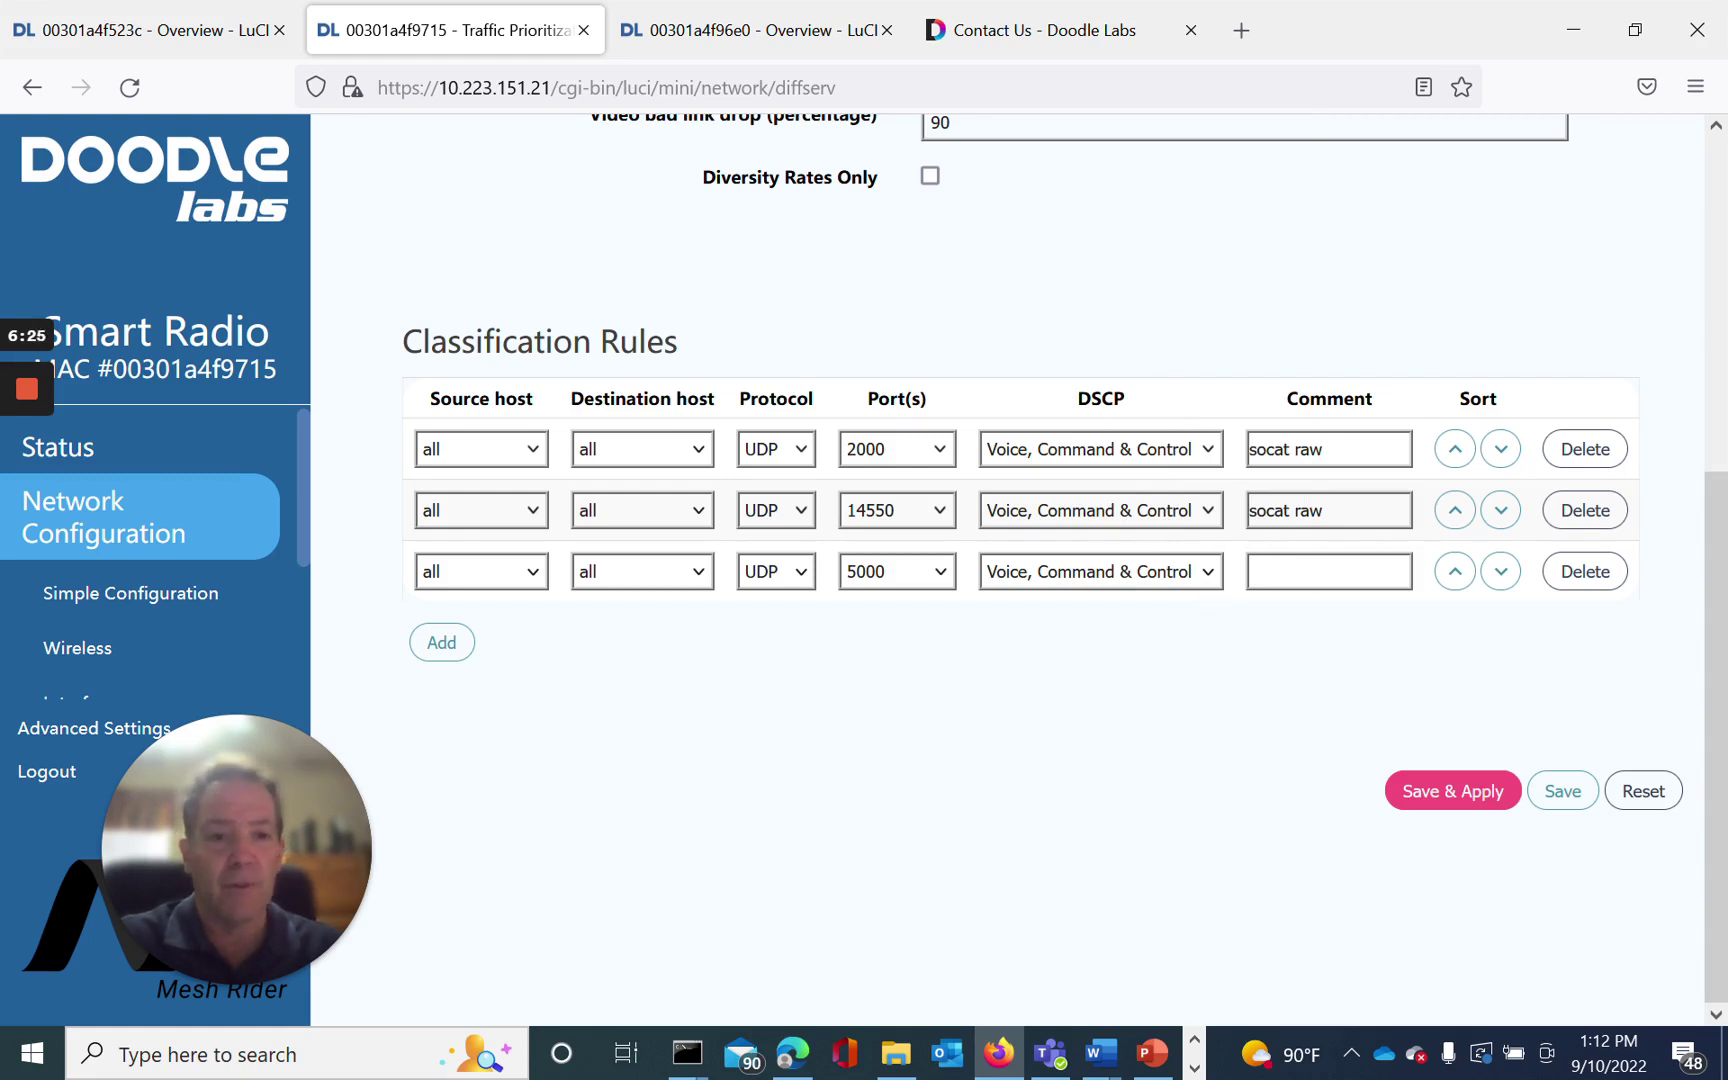
pyautogui.write('C')
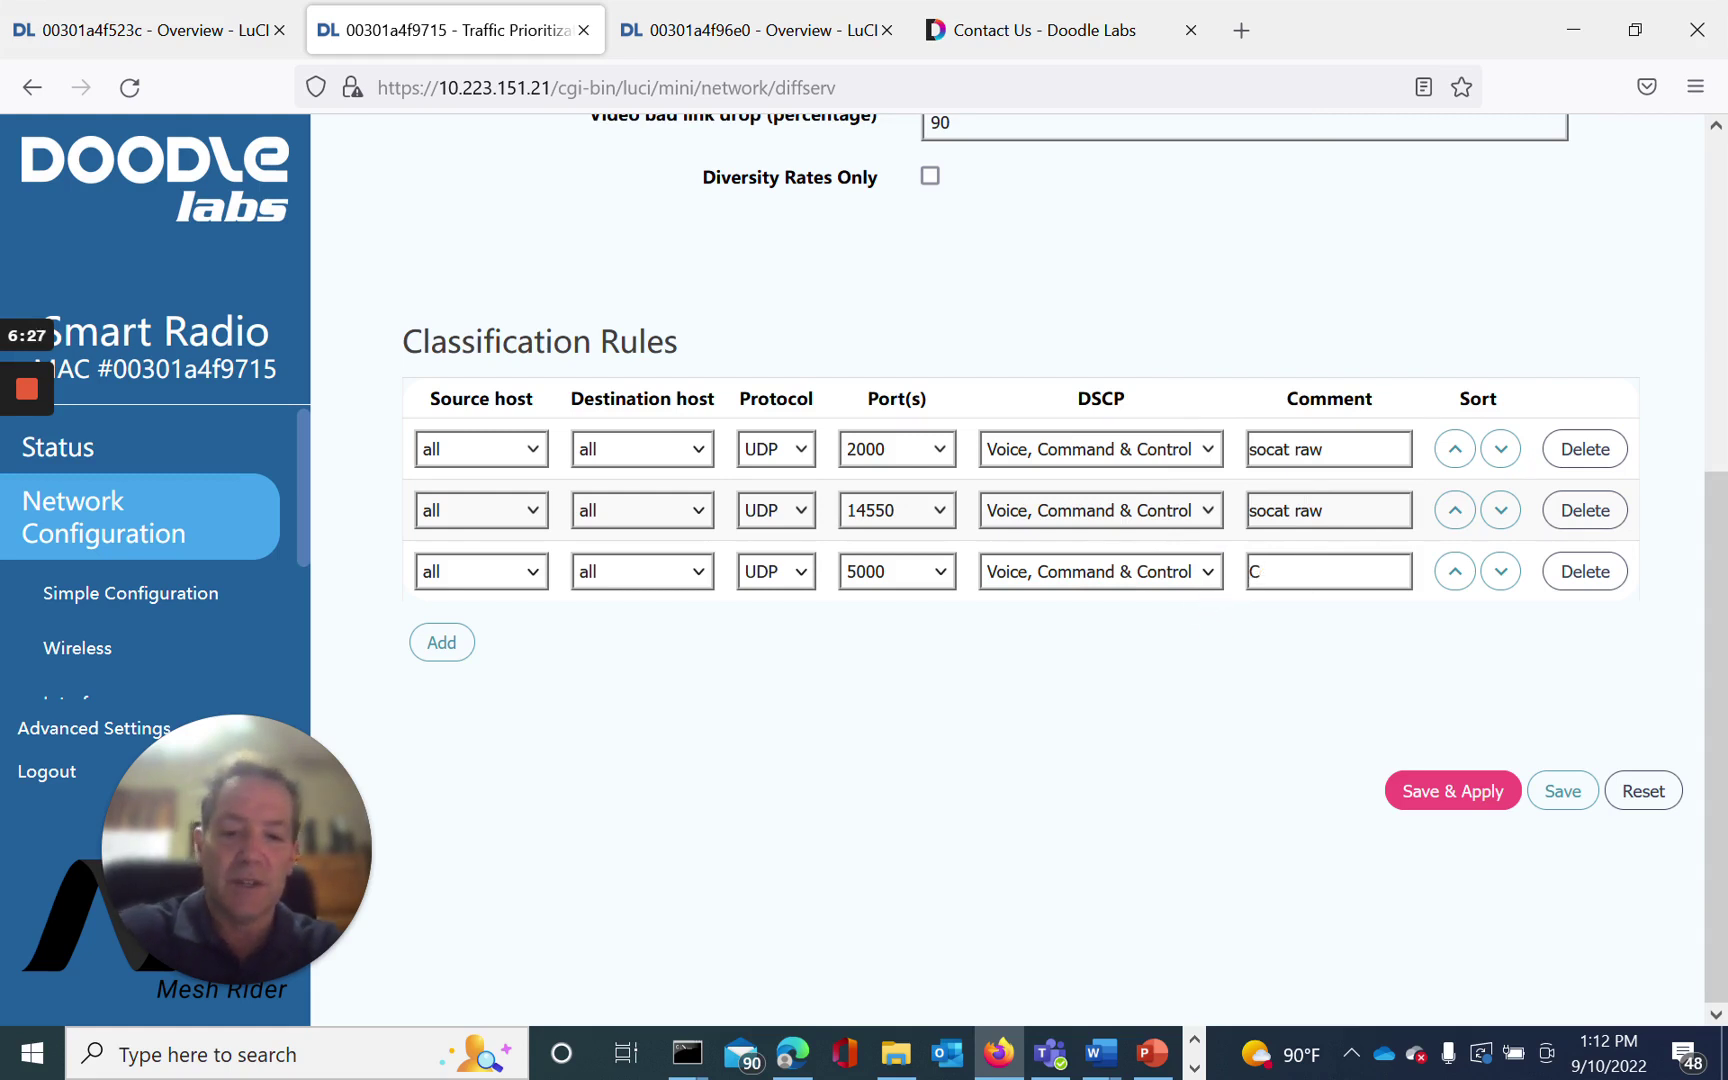
pyautogui.write('&C')
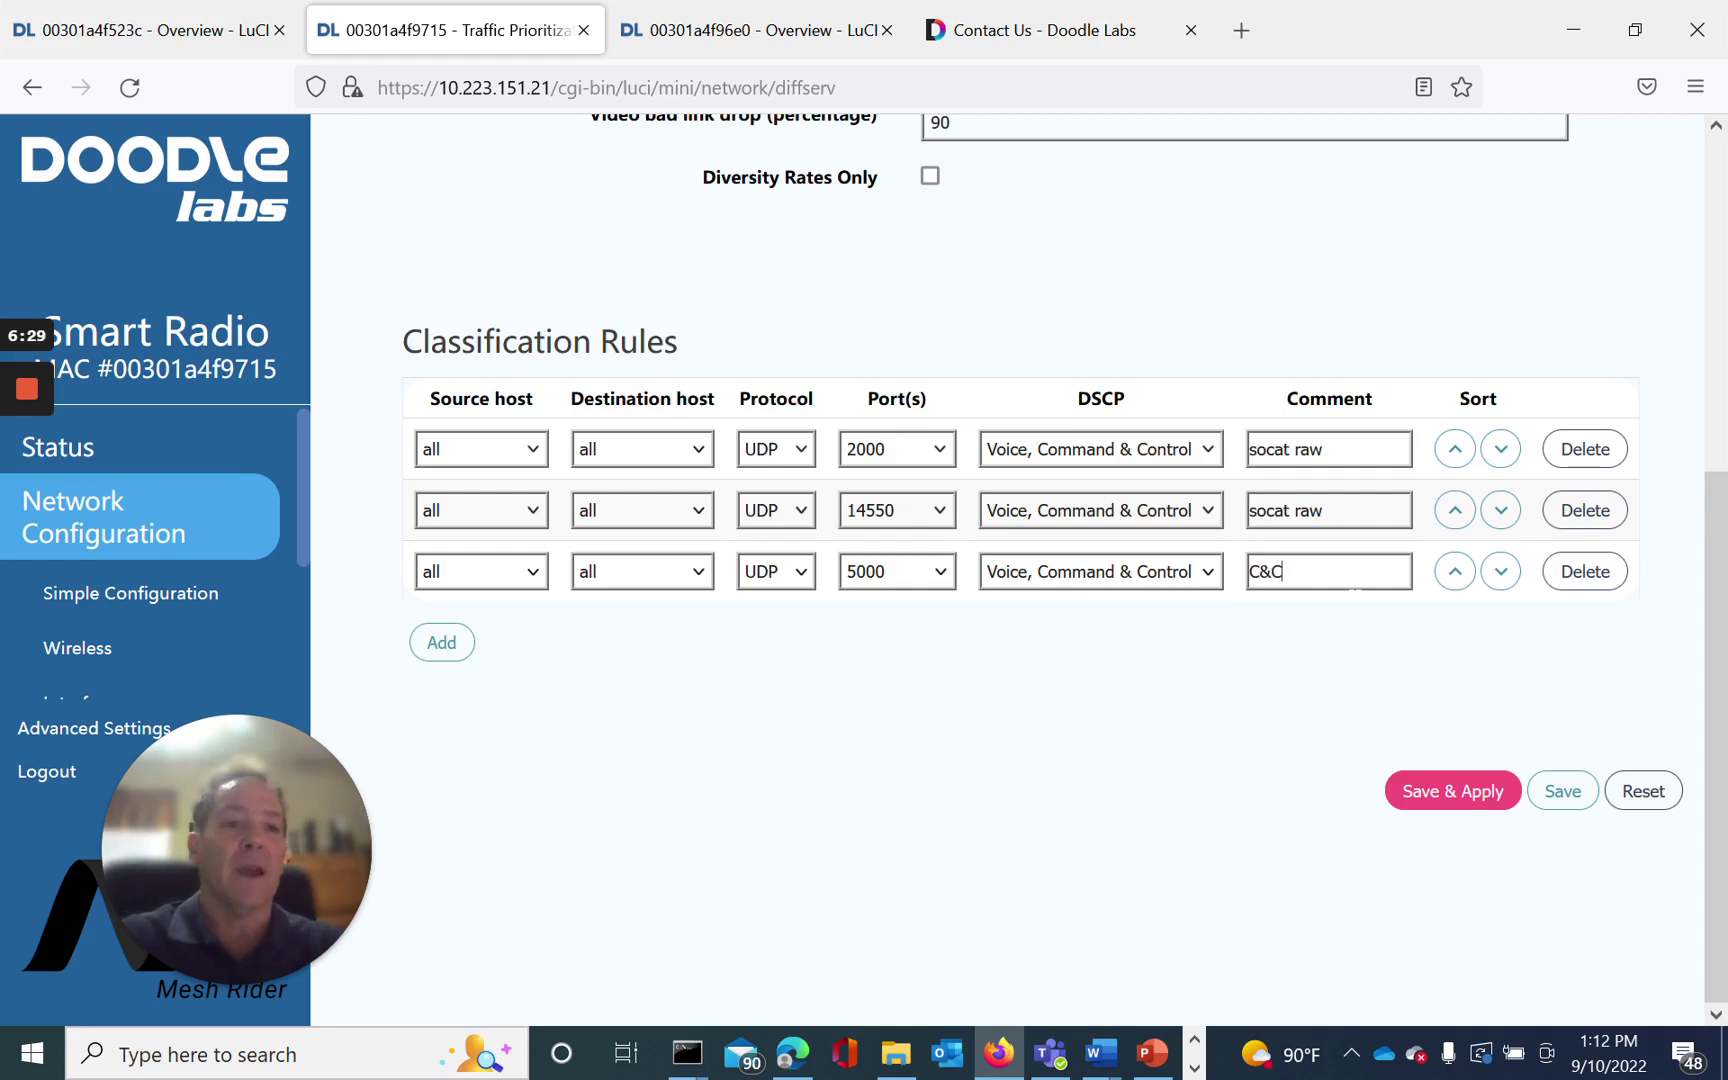
pyautogui.click(1457, 804)
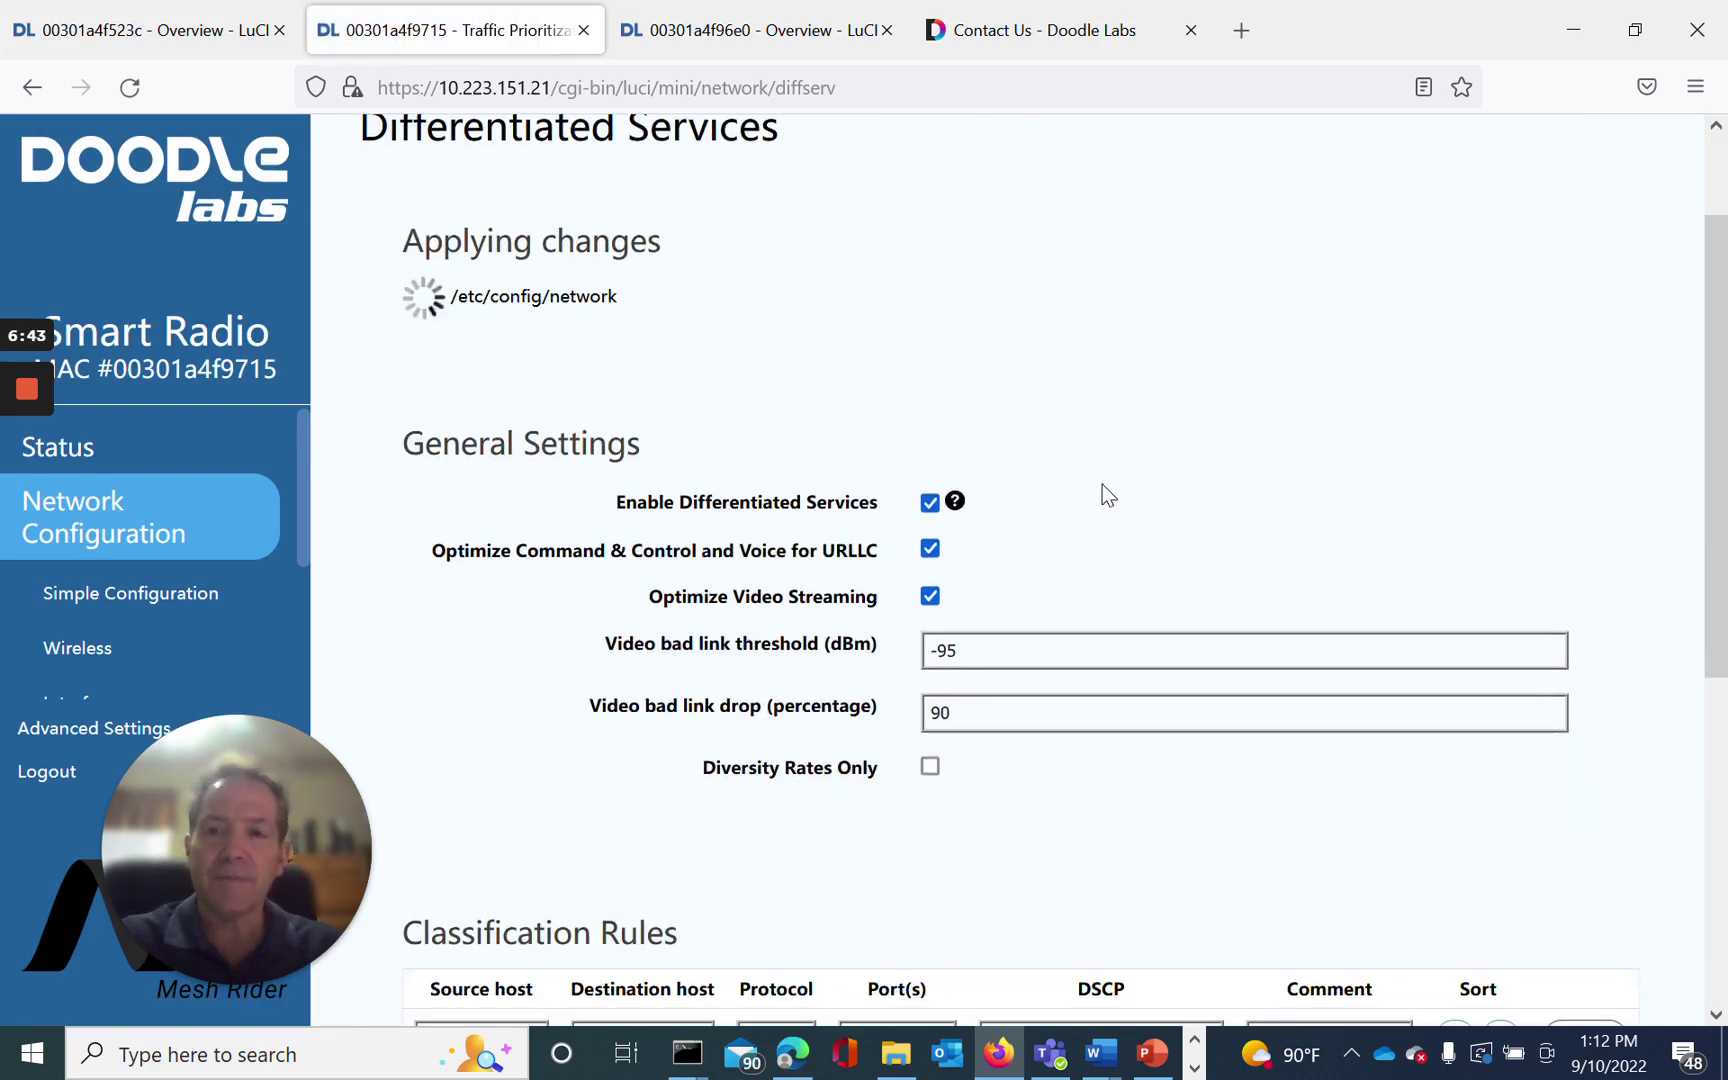
# Let the changes finish applying and review all three UDP rules, including port 5000 'C&C'
pyautogui.moveTo(299, 831); pyautogui.dragTo(519, 768)
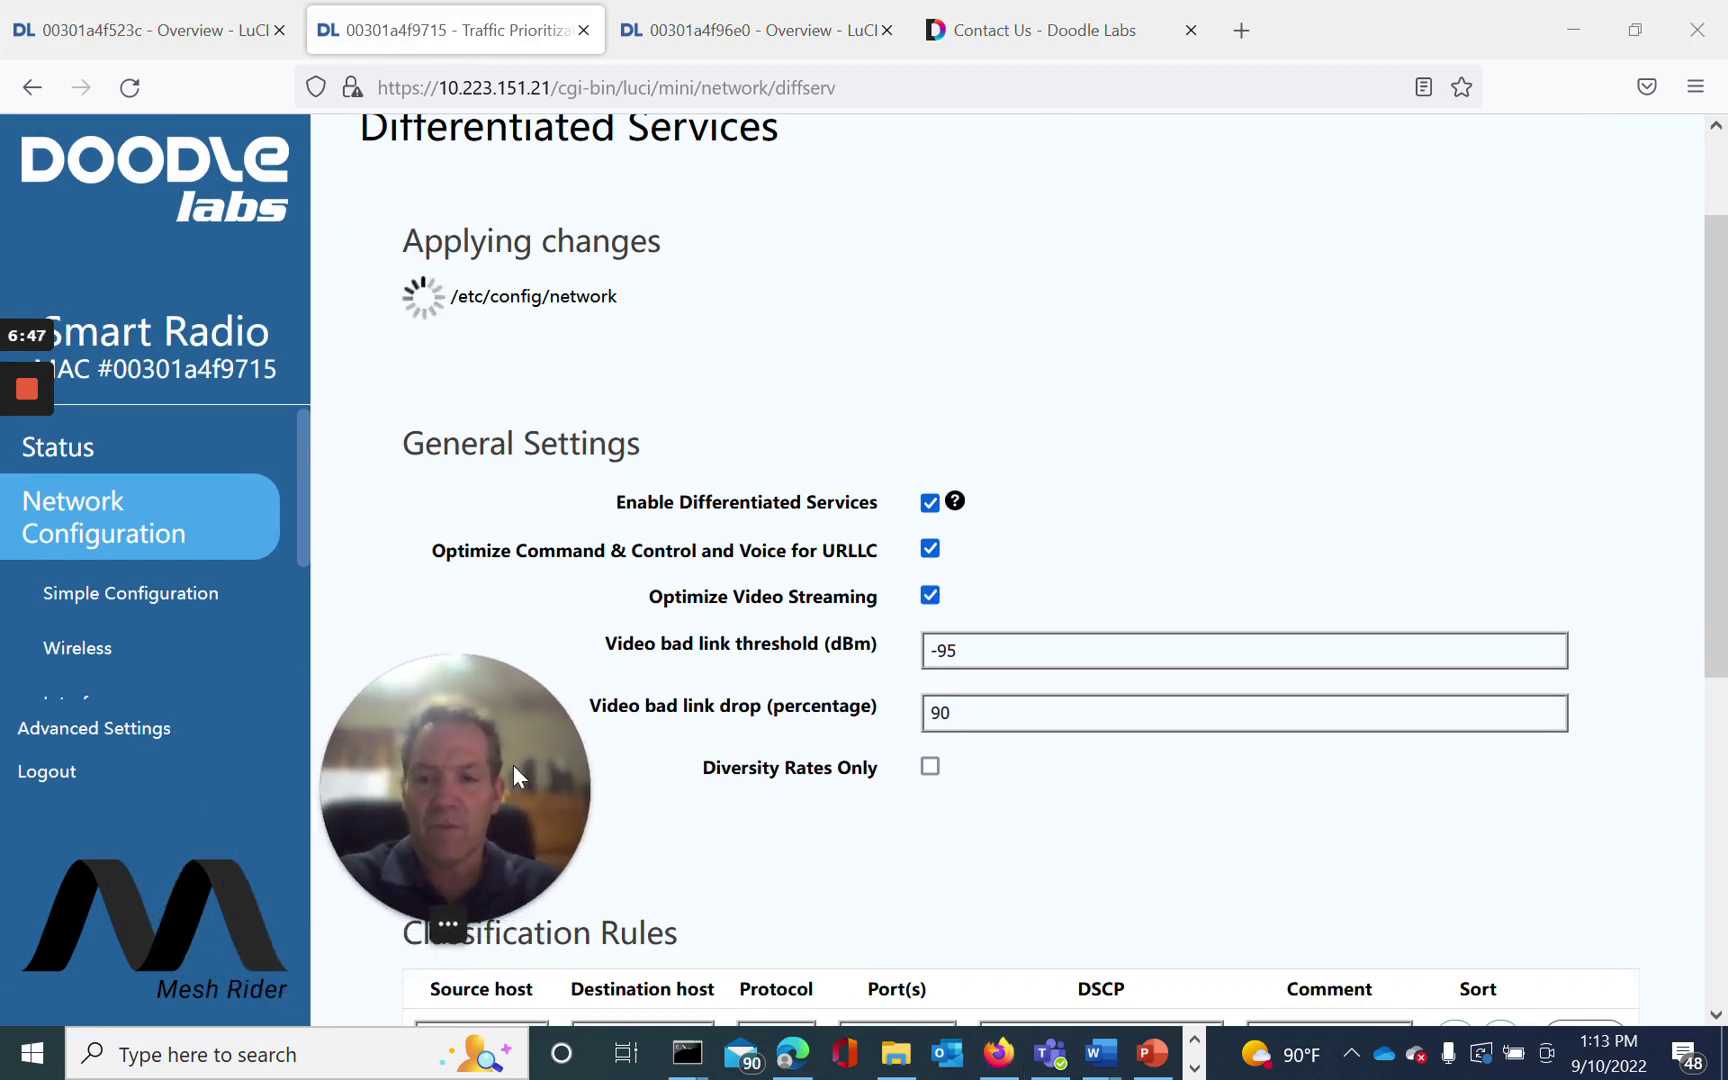
pyautogui.scroll(-3, 1254, 634)
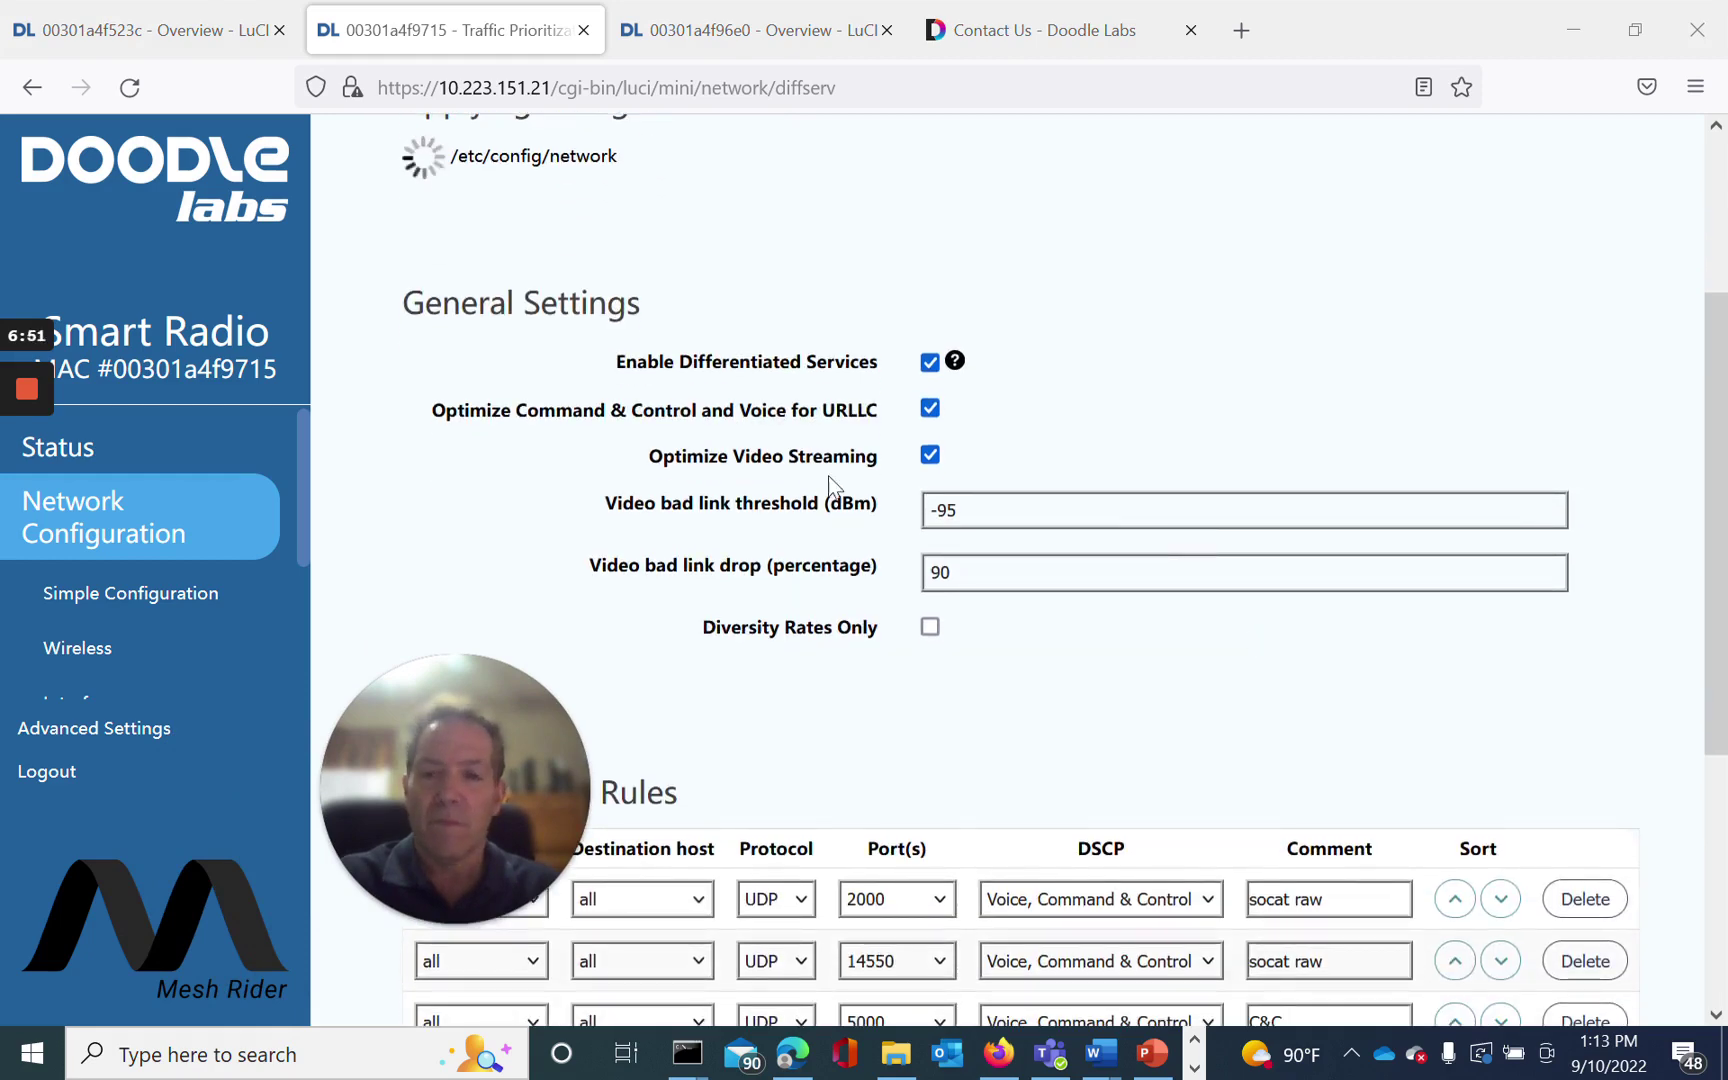
pyautogui.click(28, 505)
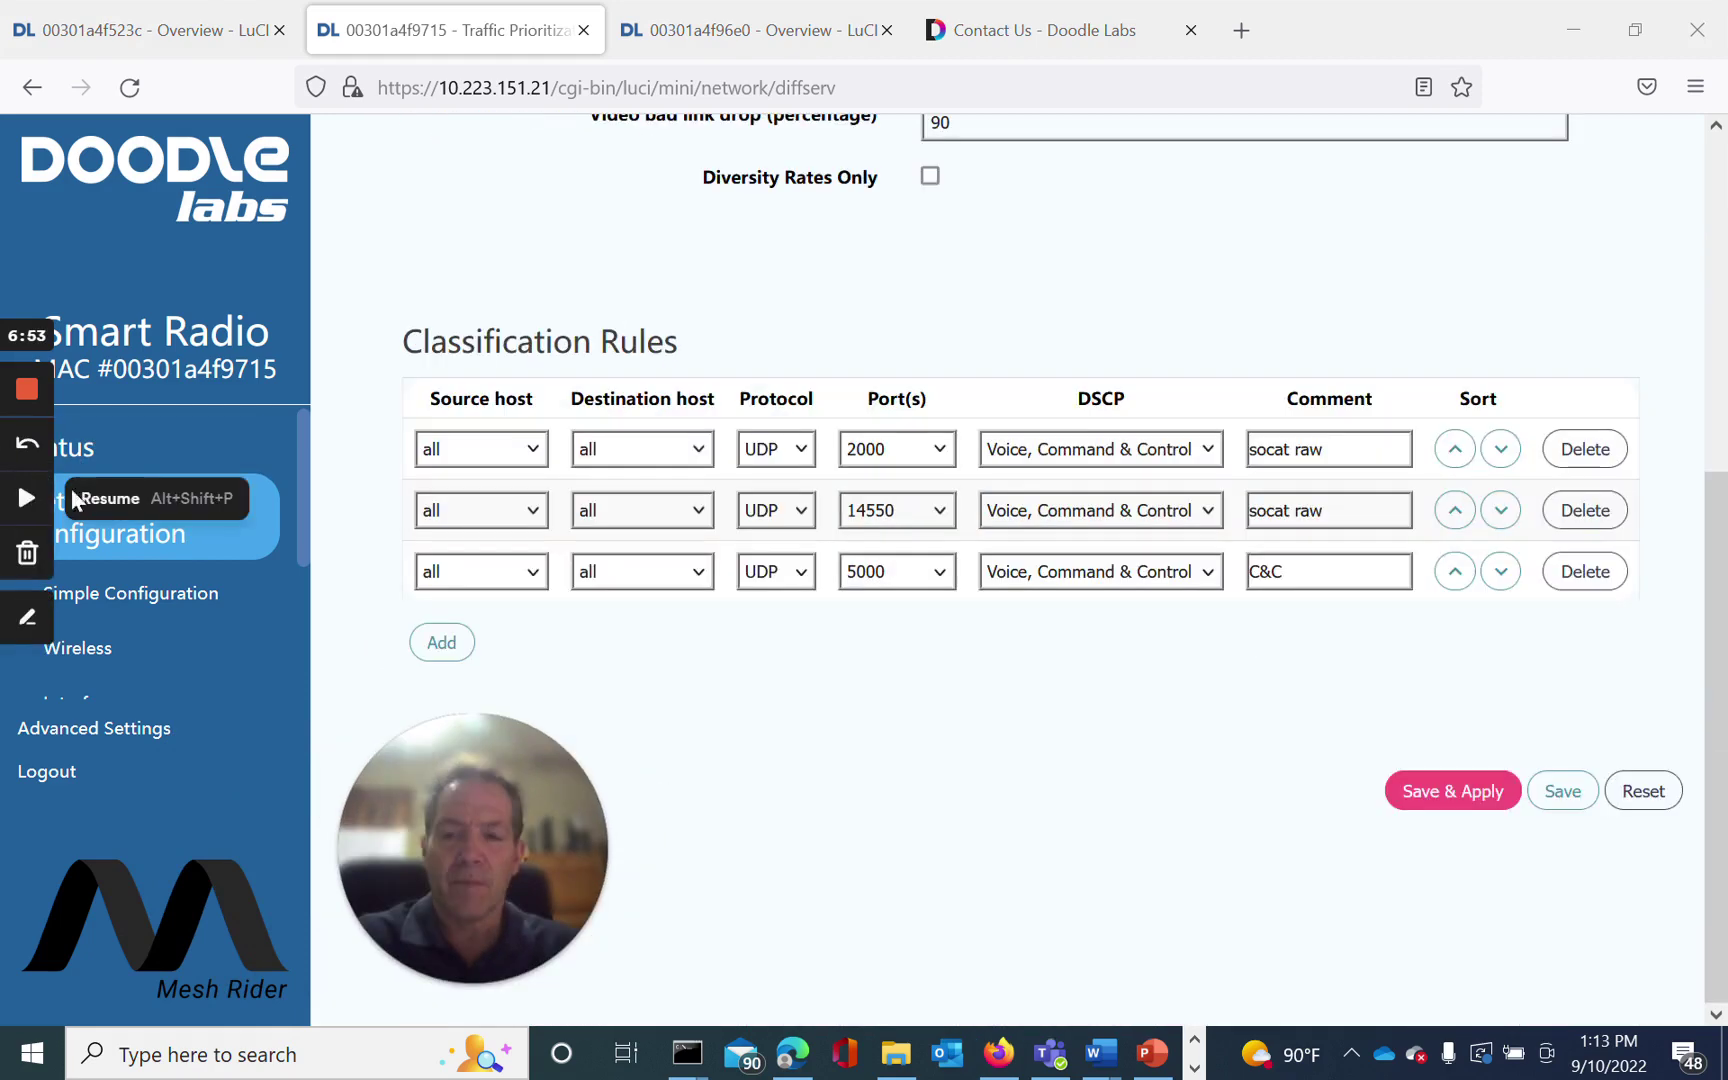
pyautogui.click(27, 498)
pyautogui.scroll(5, 660, 400)
pyautogui.scroll(2, 665, 370)
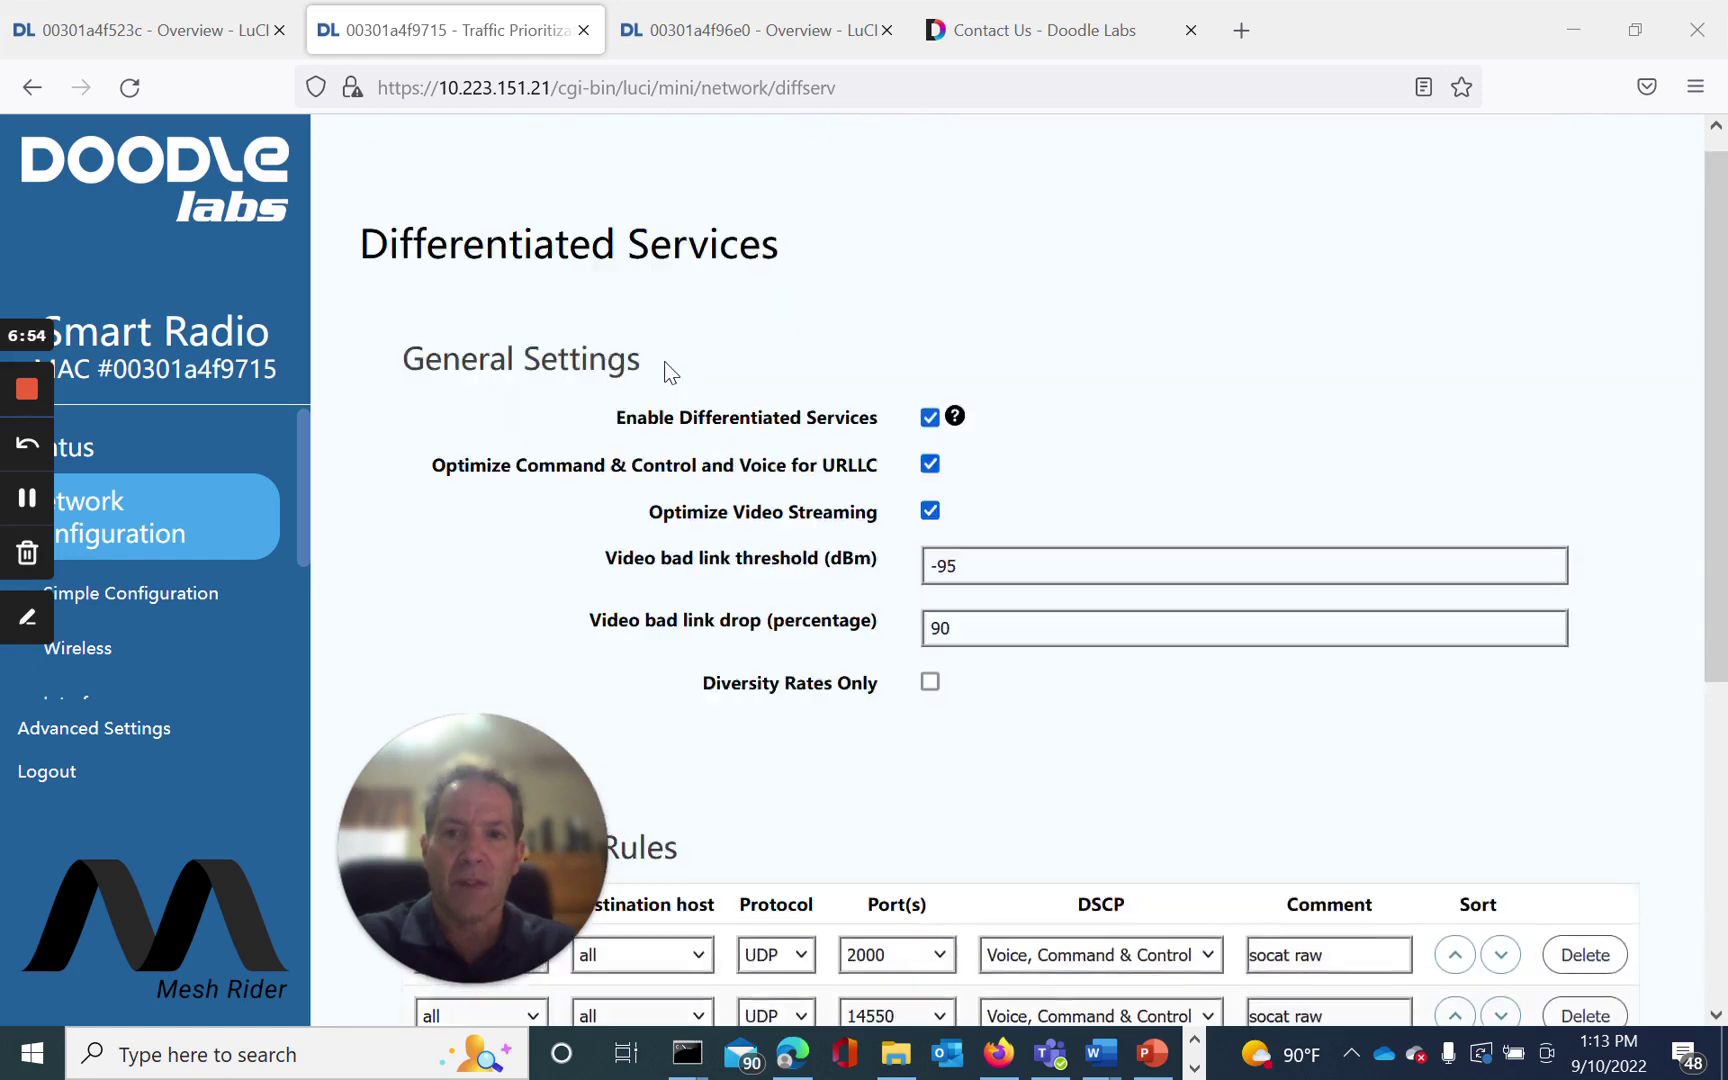
pyautogui.scroll(-5, 660, 450)
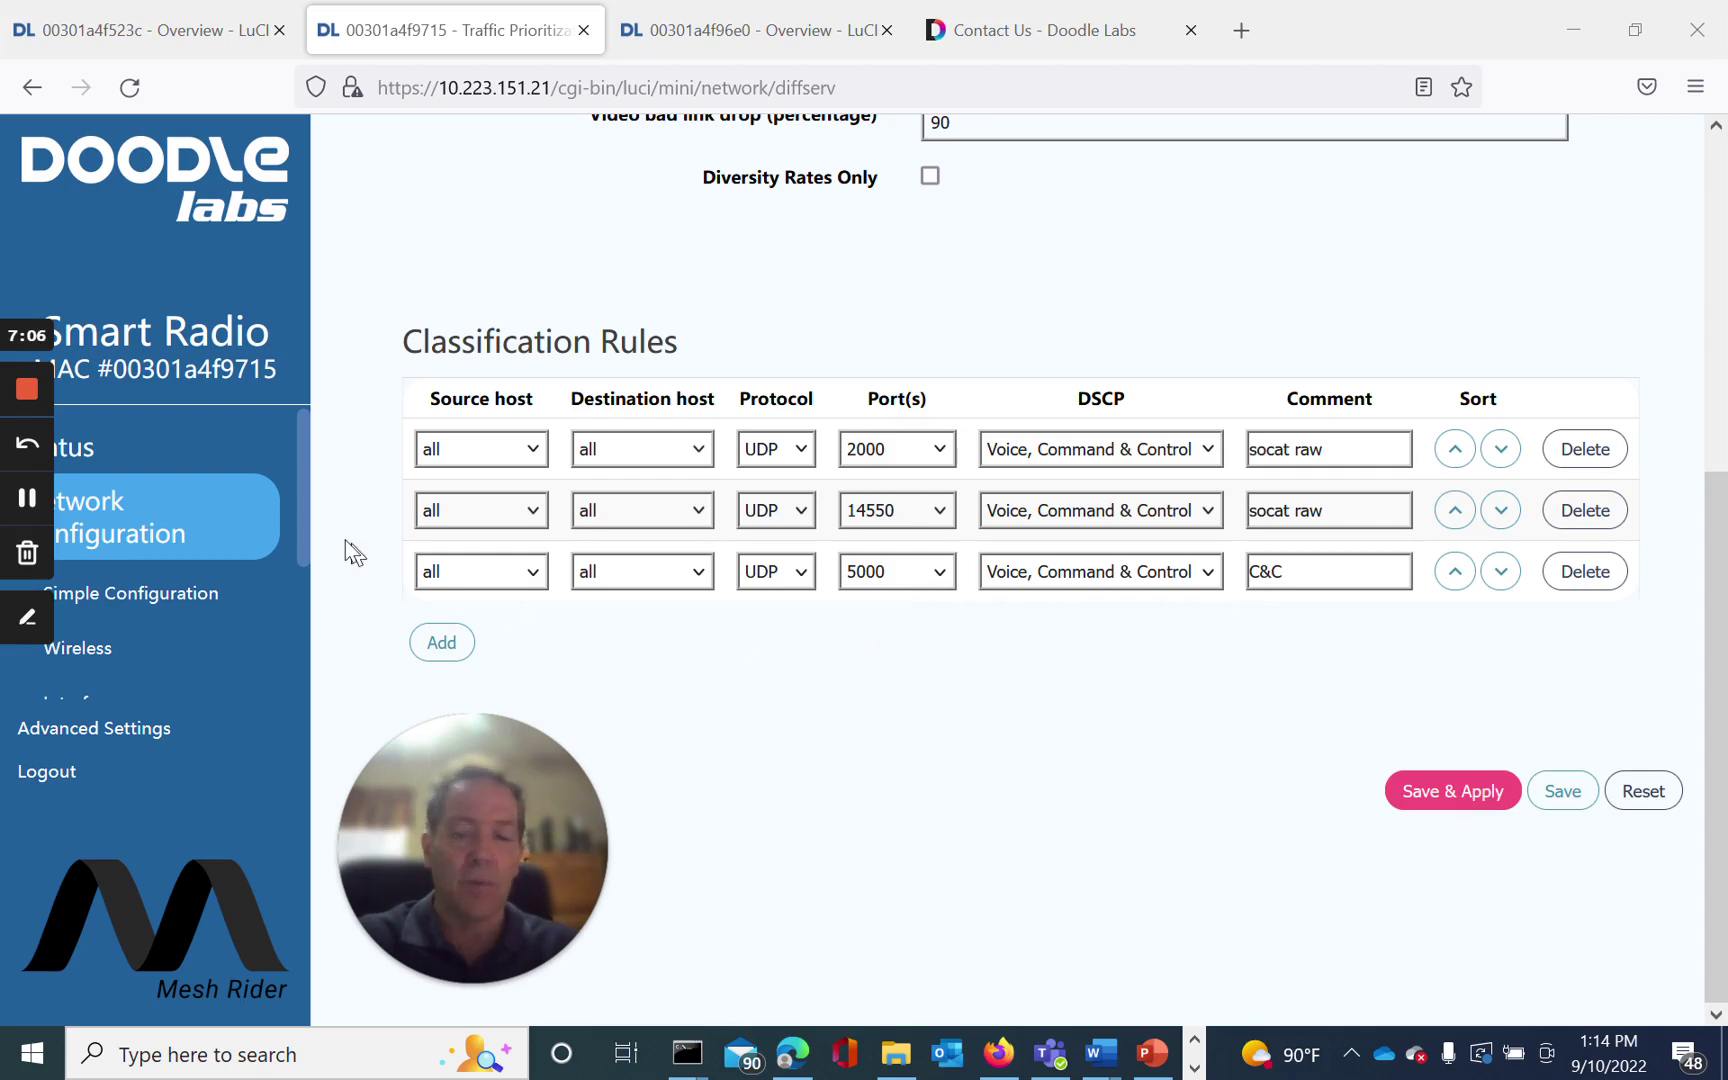
pyautogui.scroll(5, 991, 589)
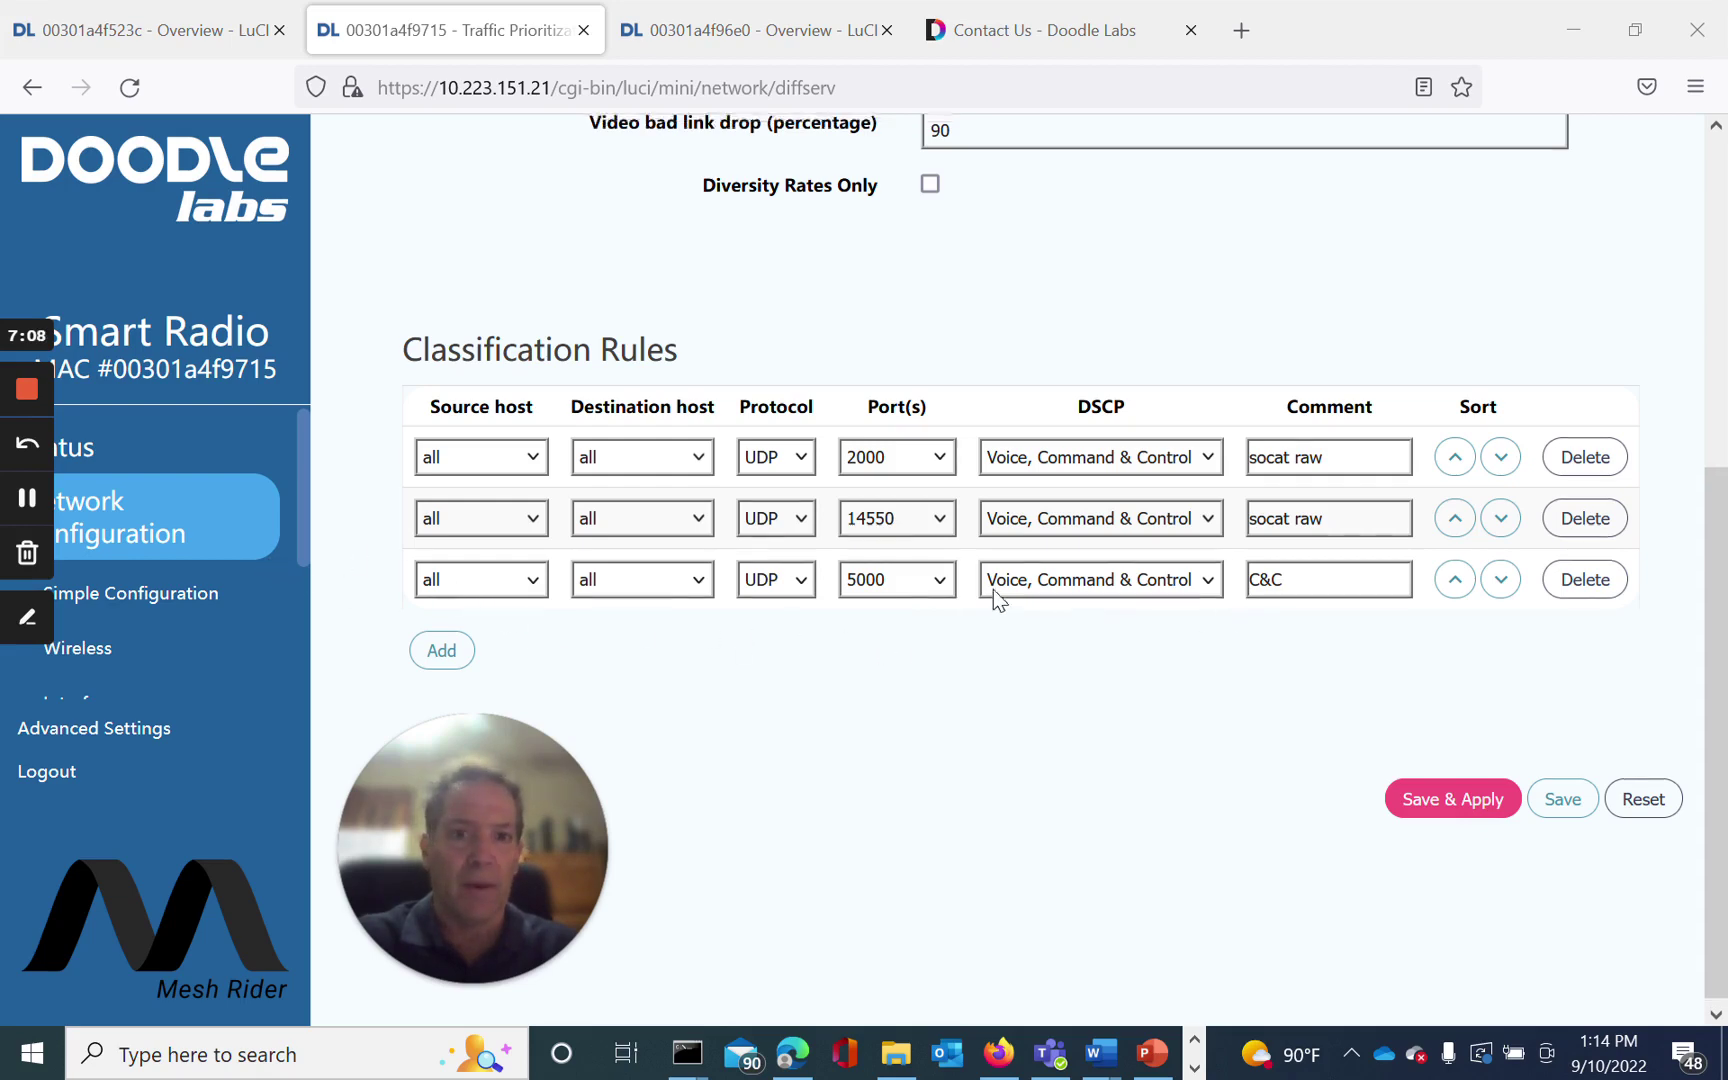
pyautogui.scroll(-2, 994, 589)
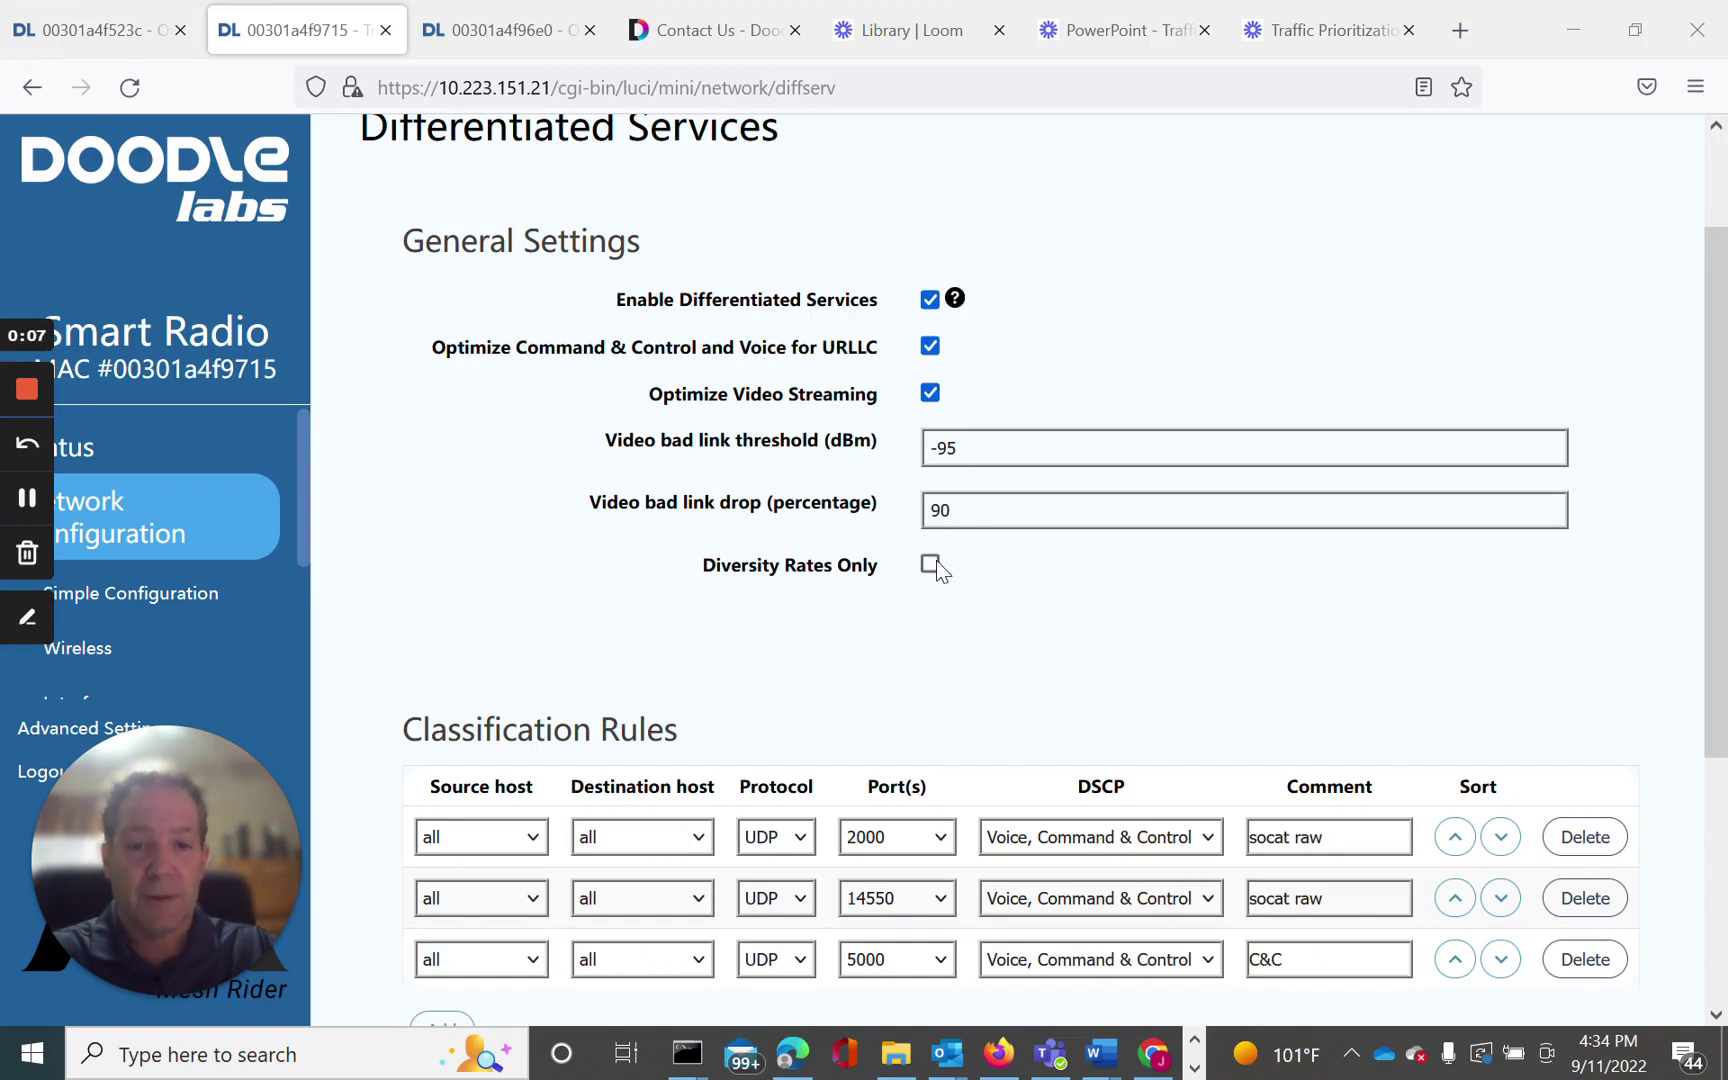
# Enable Diversity Rates Only and save and apply the setting
pyautogui.click(931, 566)
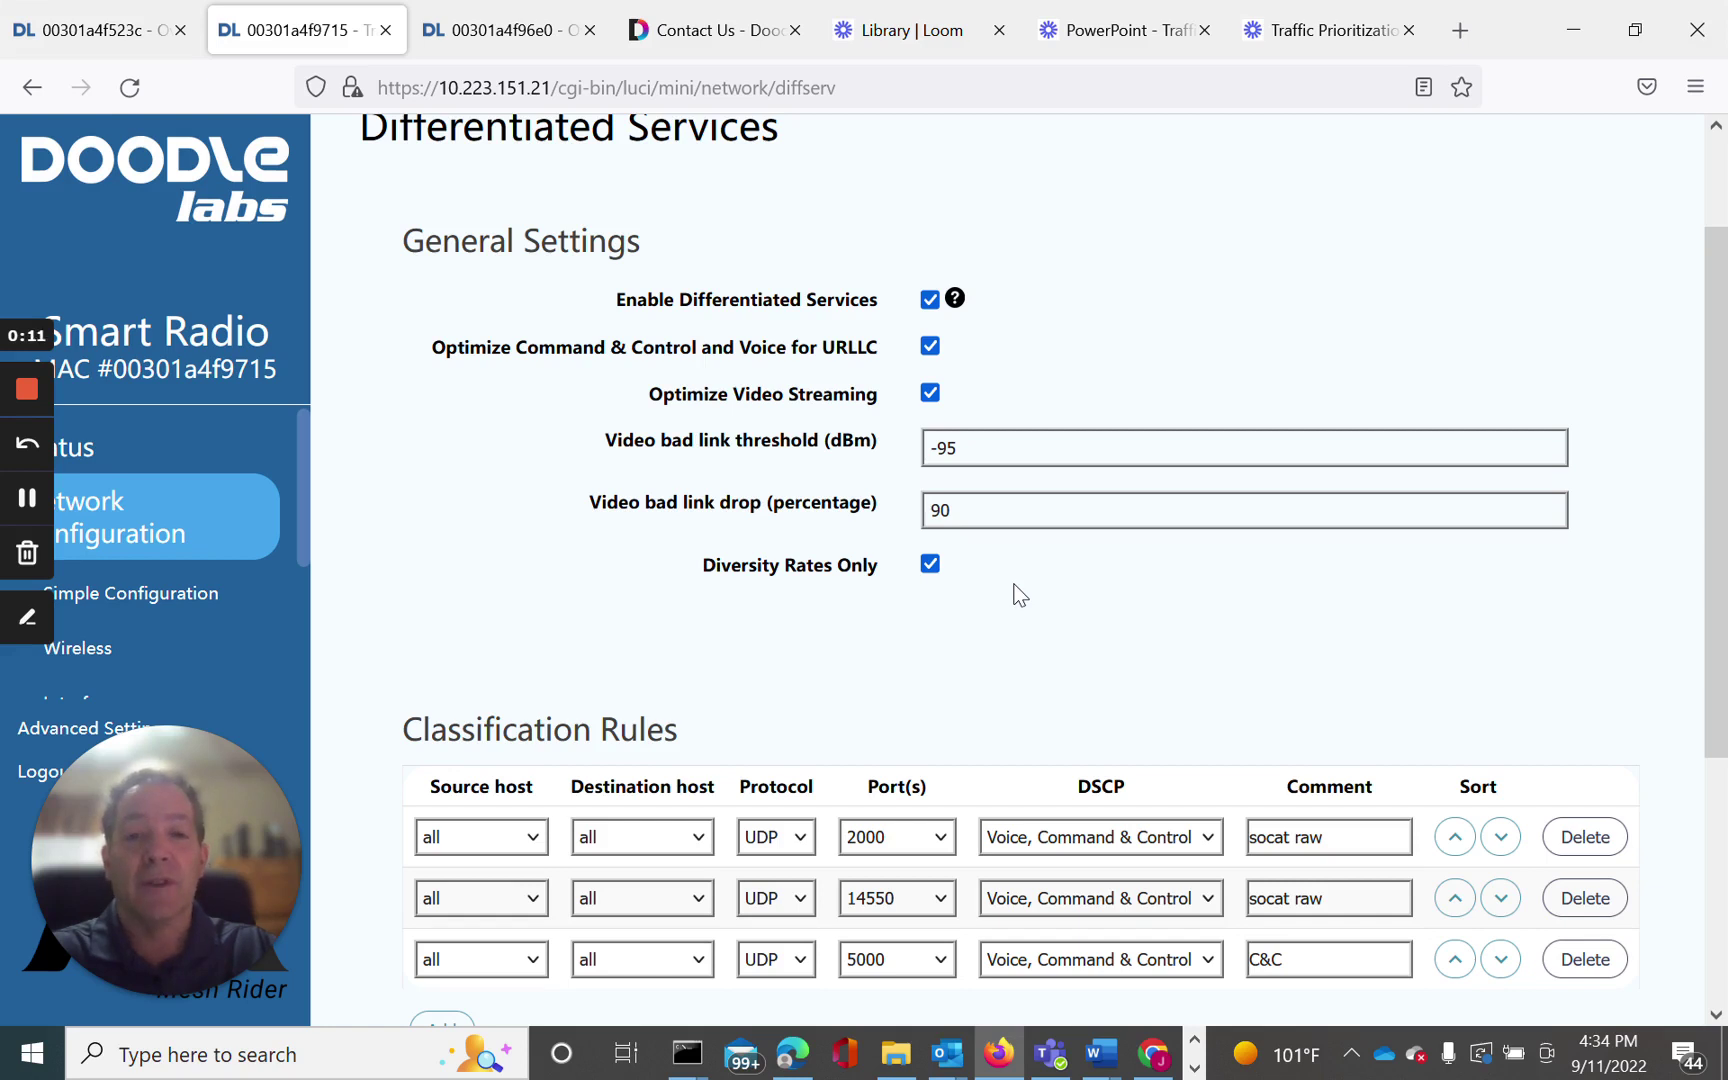
pyautogui.click(27, 497)
pyautogui.click(27, 497)
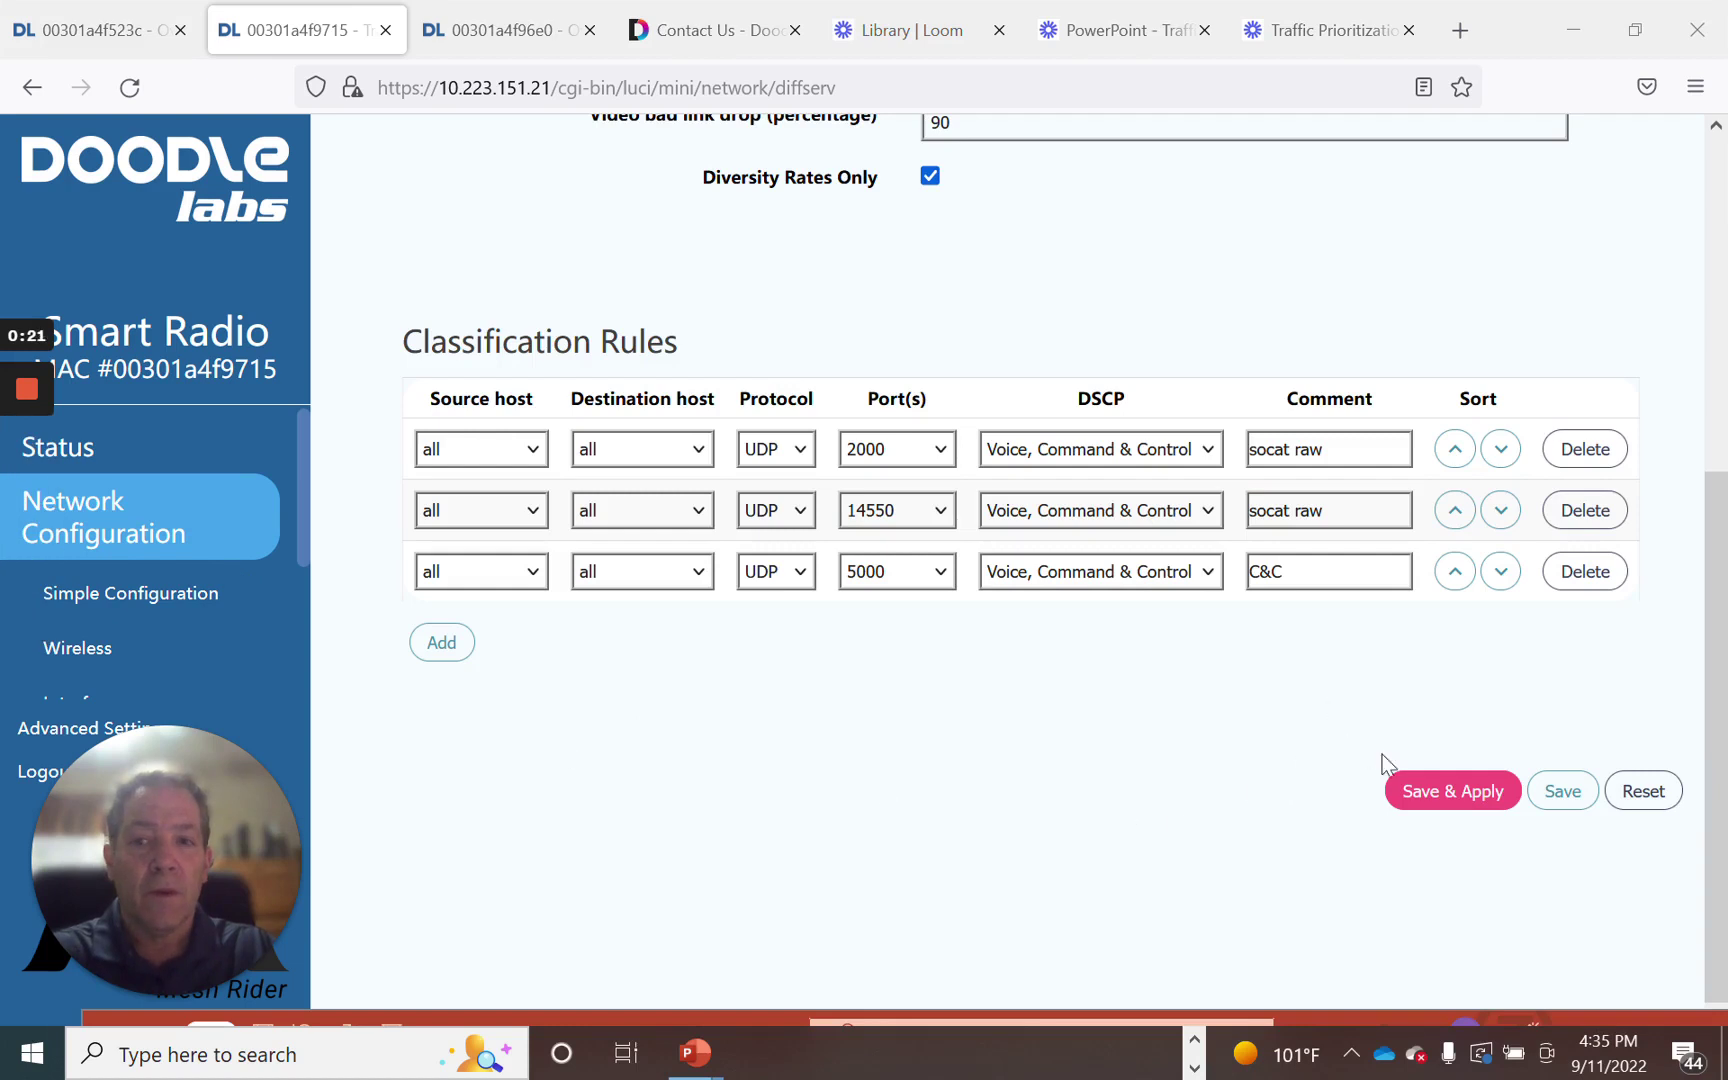
pyautogui.click(1451, 792)
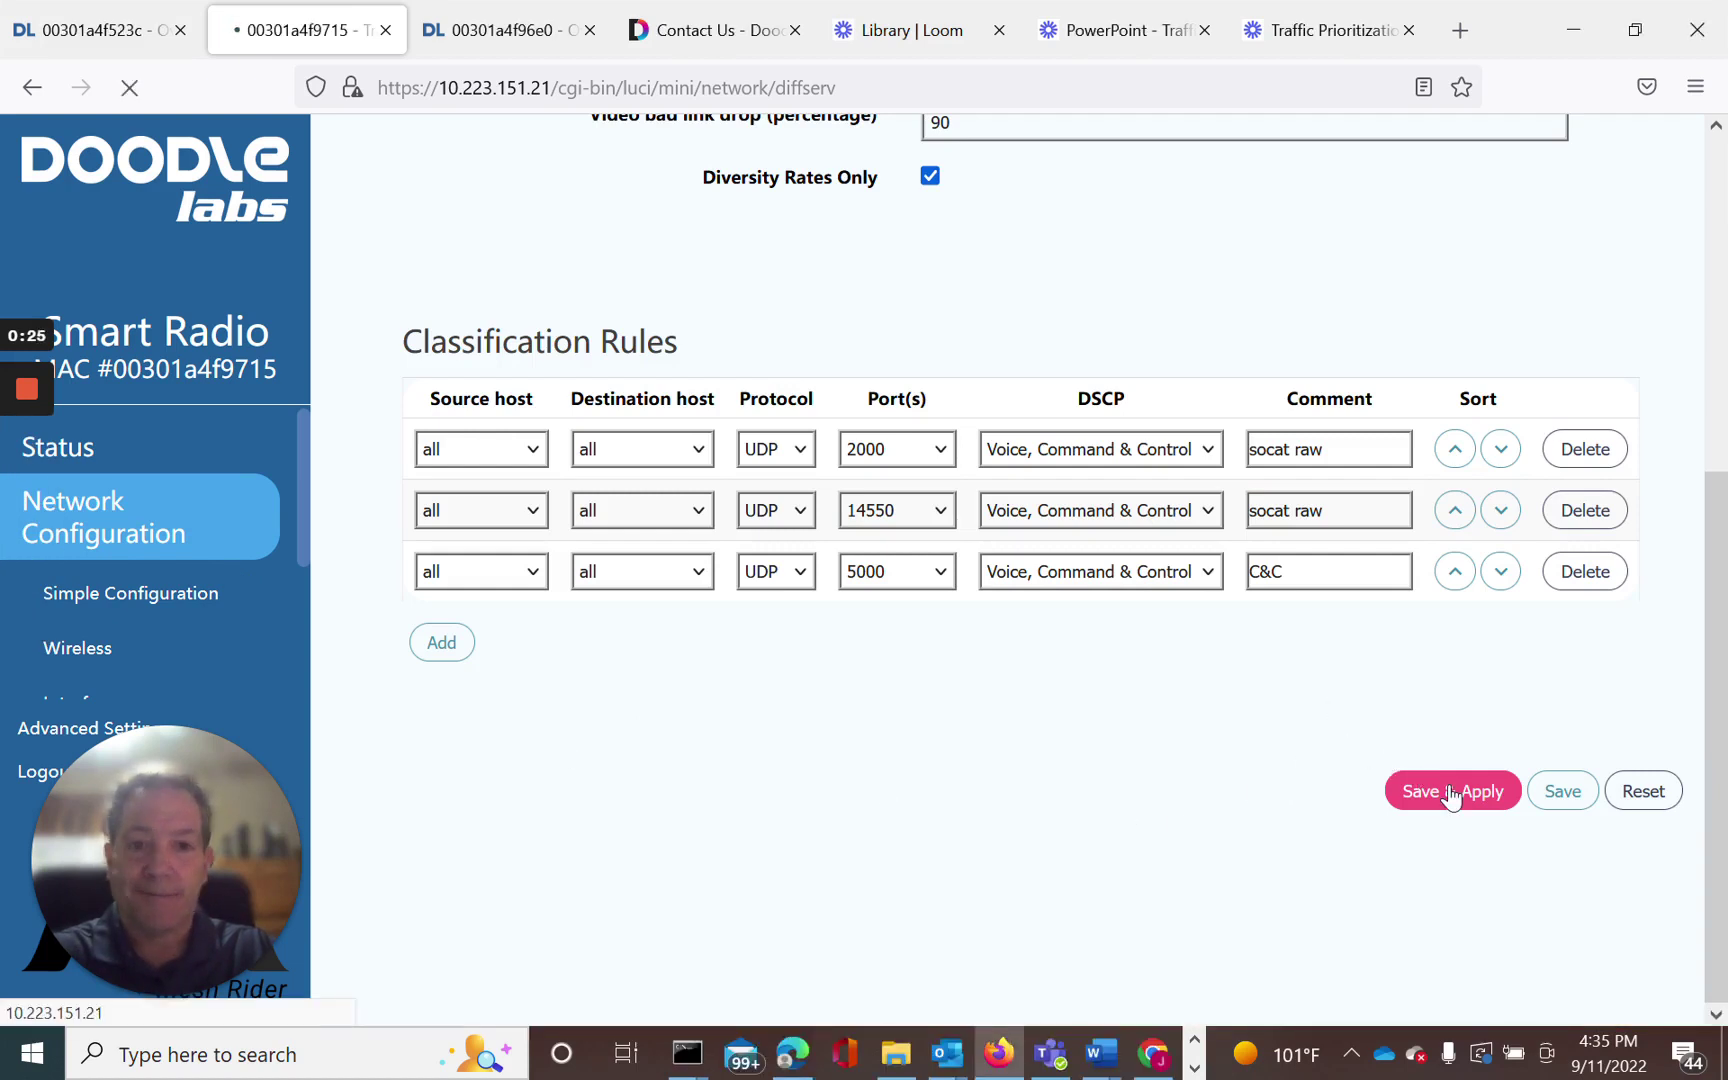
# Show PowerPoint slide 4 on Diversity Rates: 3dB fade-margin gain, 50% throughput tradeoff
pyautogui.scroll(5, 1299, 388)
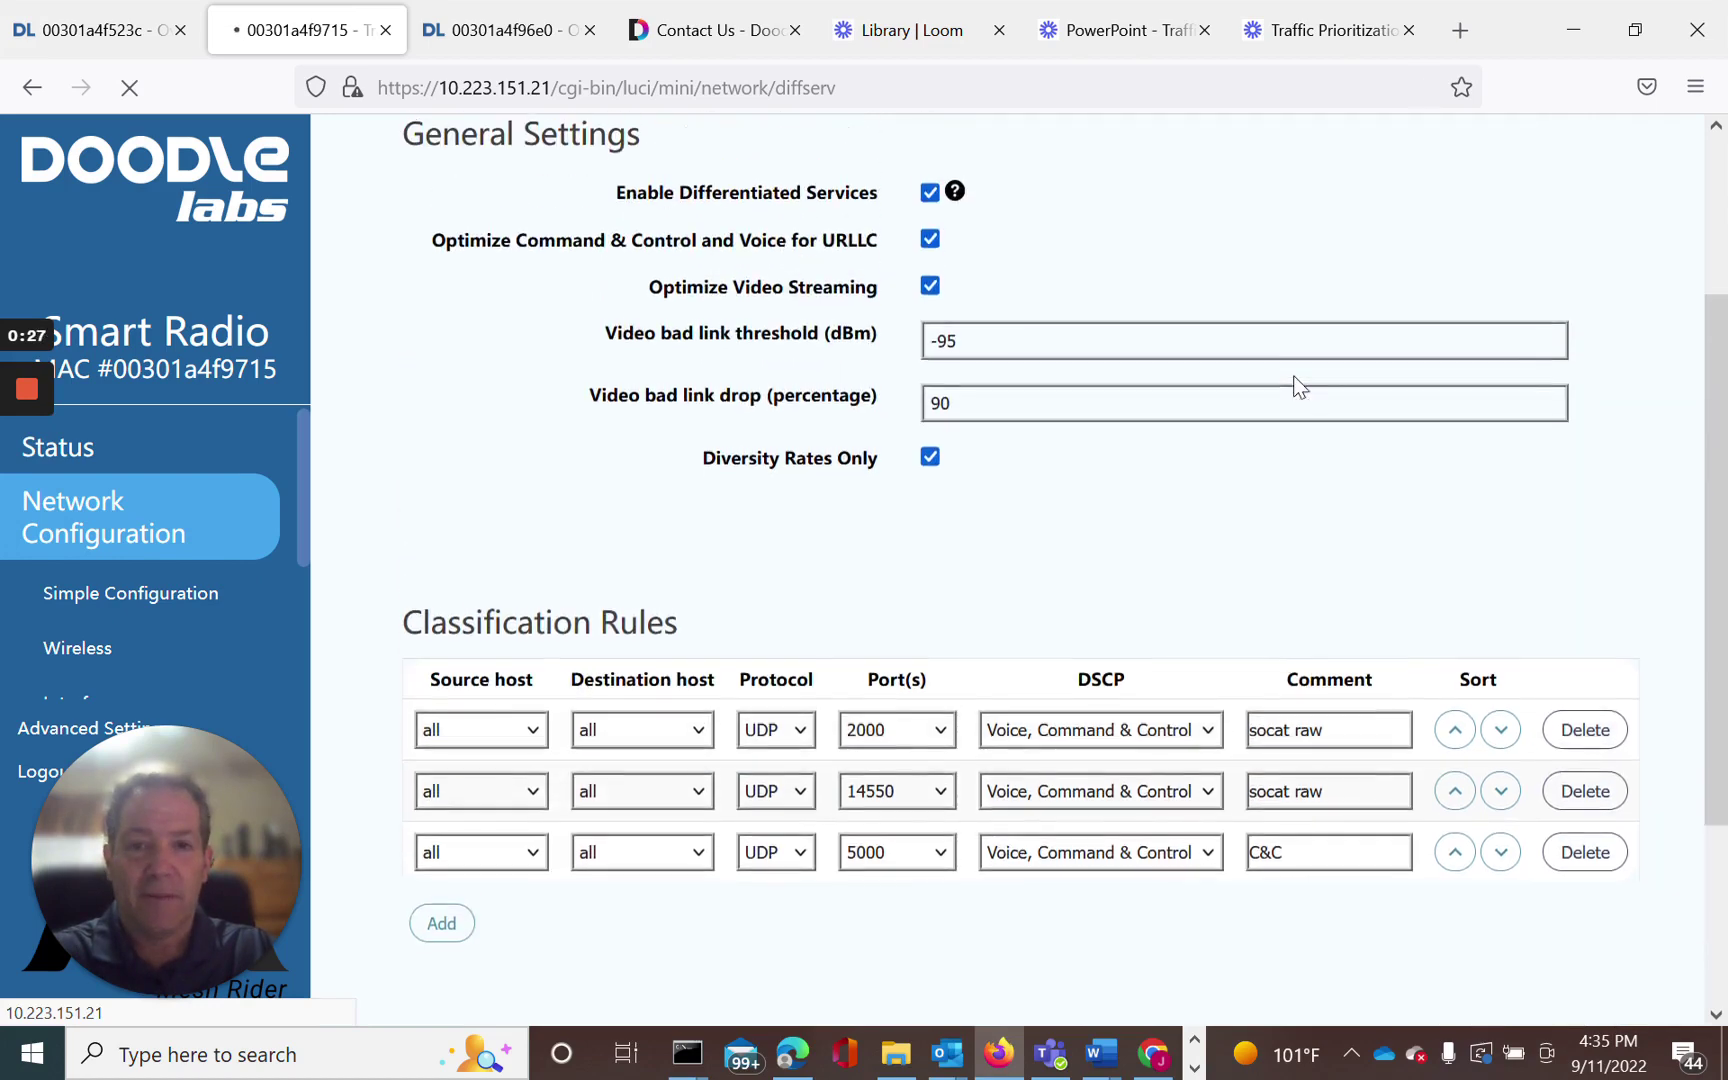
pyautogui.scroll(1, 1299, 387)
pyautogui.scroll(-2, 1299, 388)
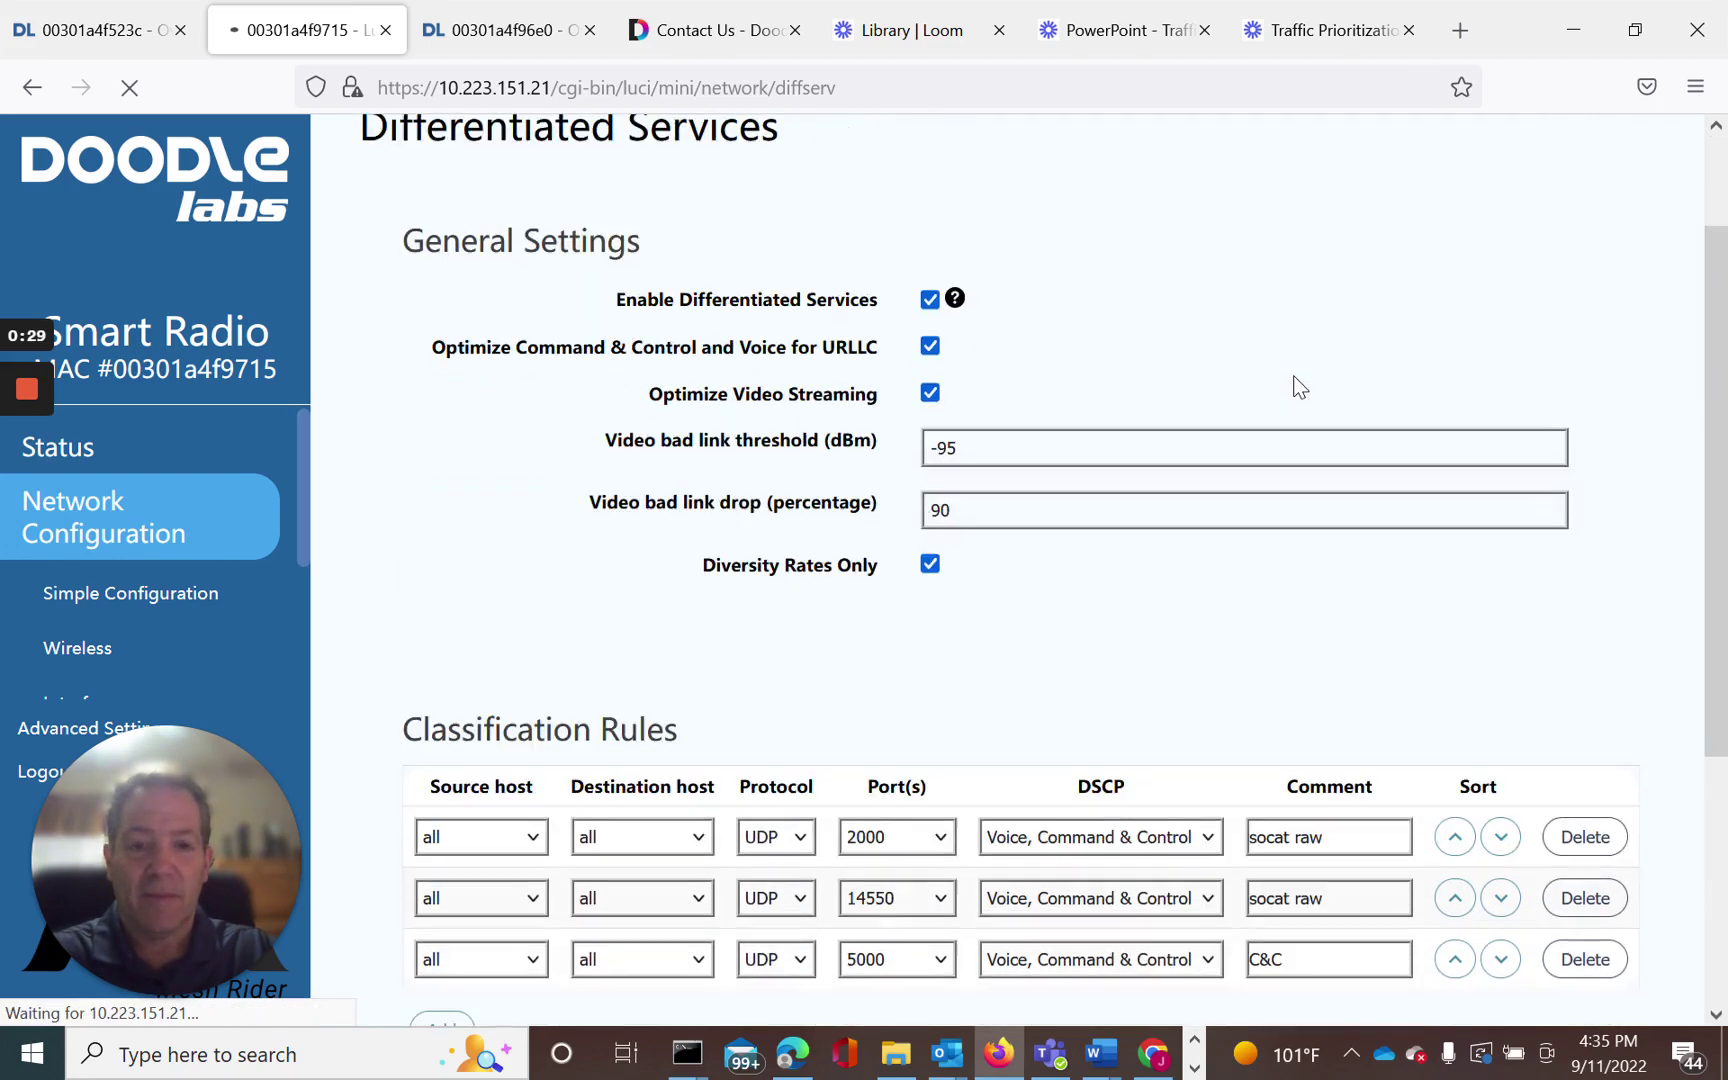
pyautogui.scroll(2, 1300, 388)
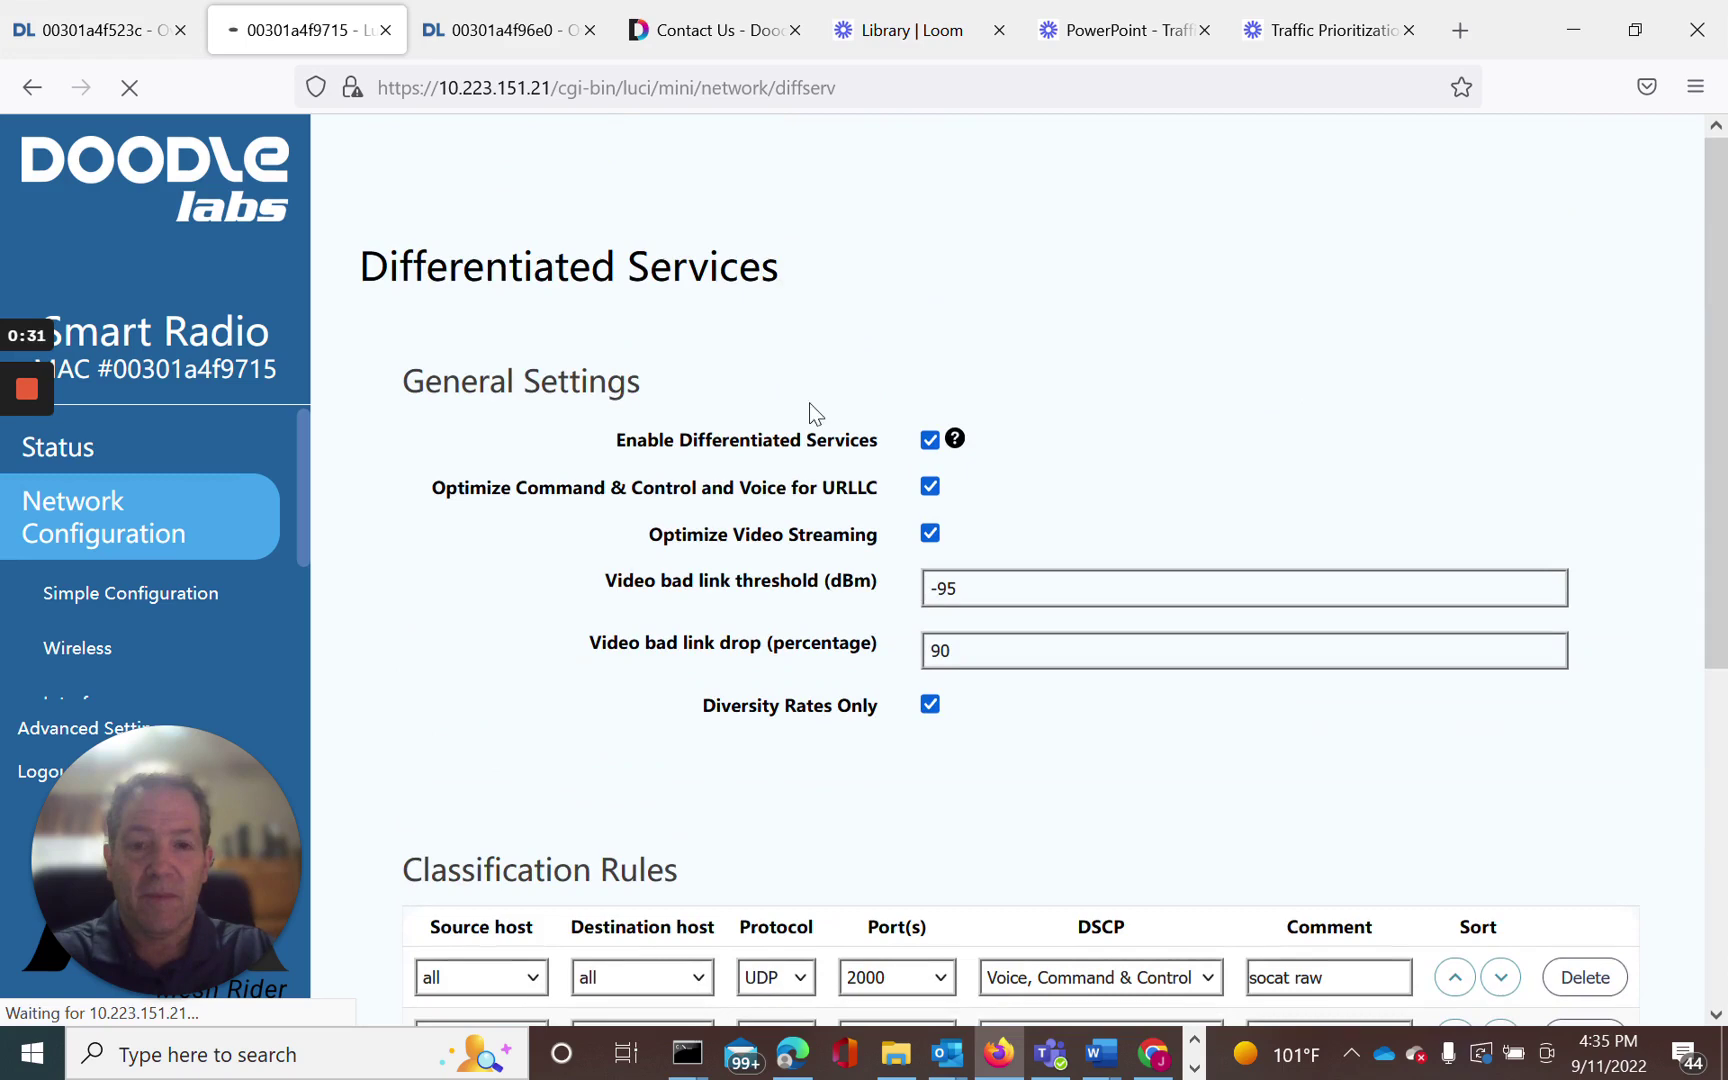
pyautogui.moveTo(18, 460)
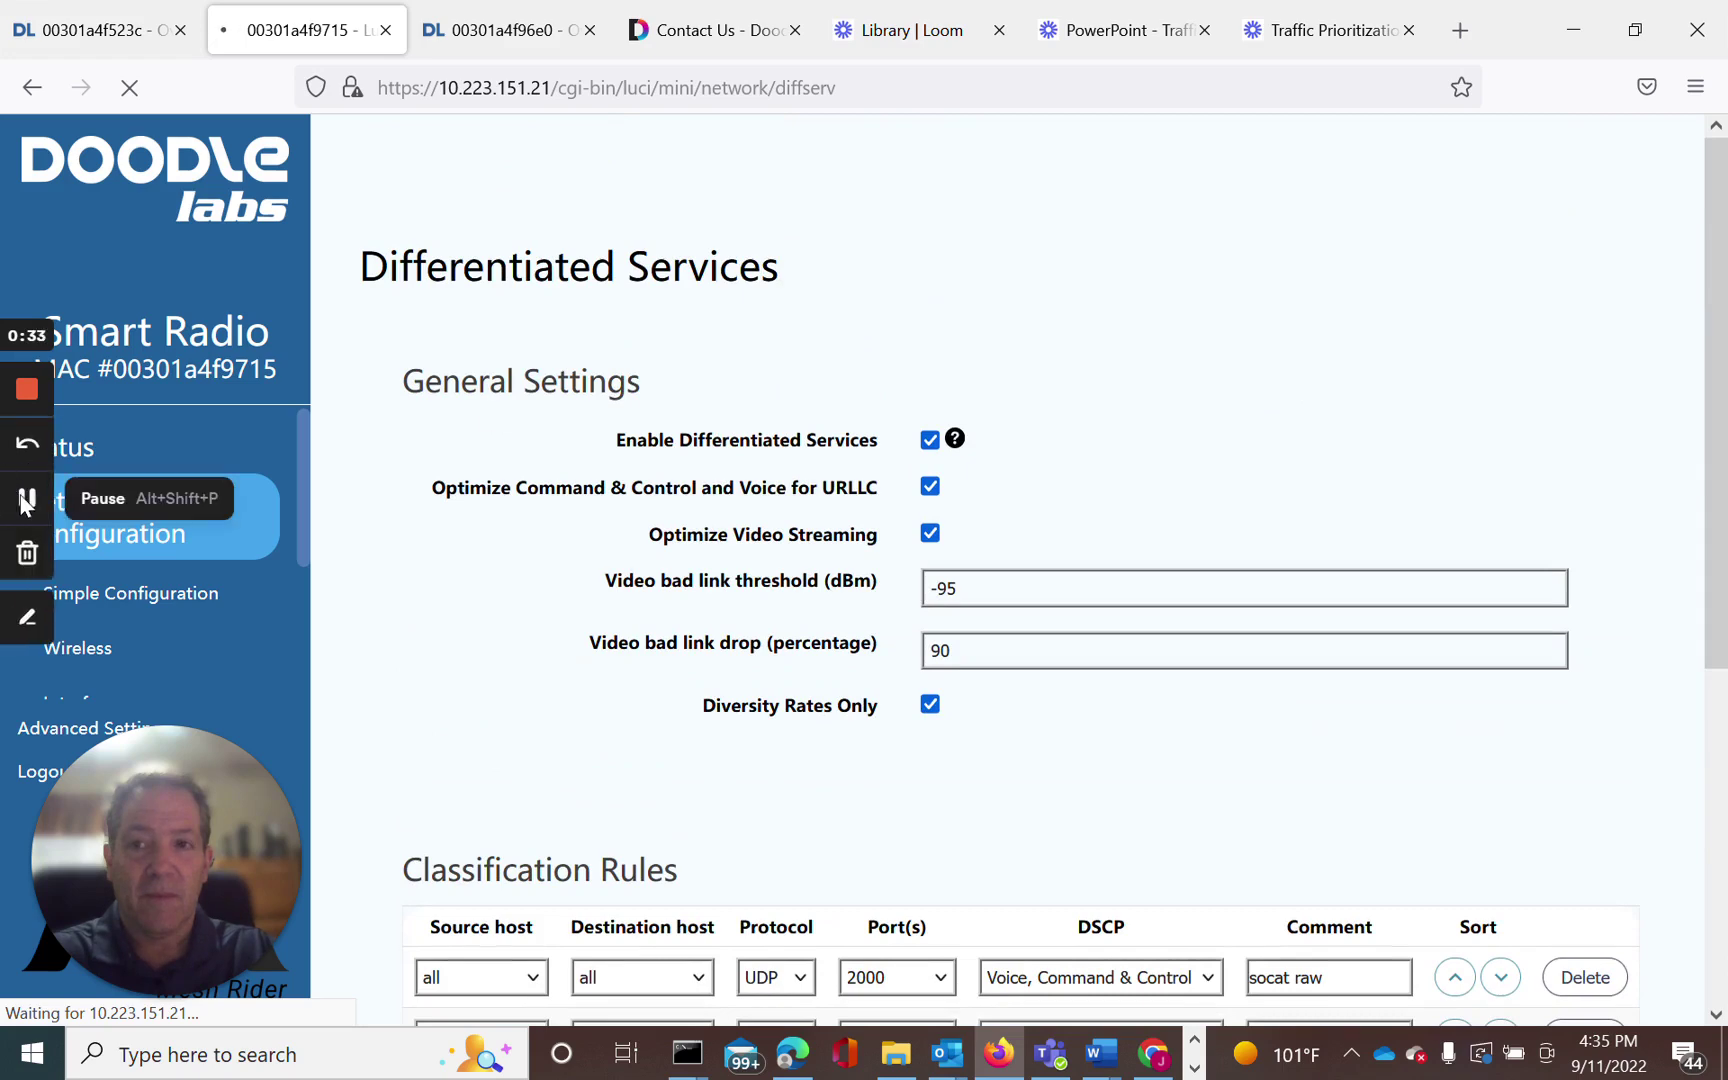
pyautogui.click(27, 500)
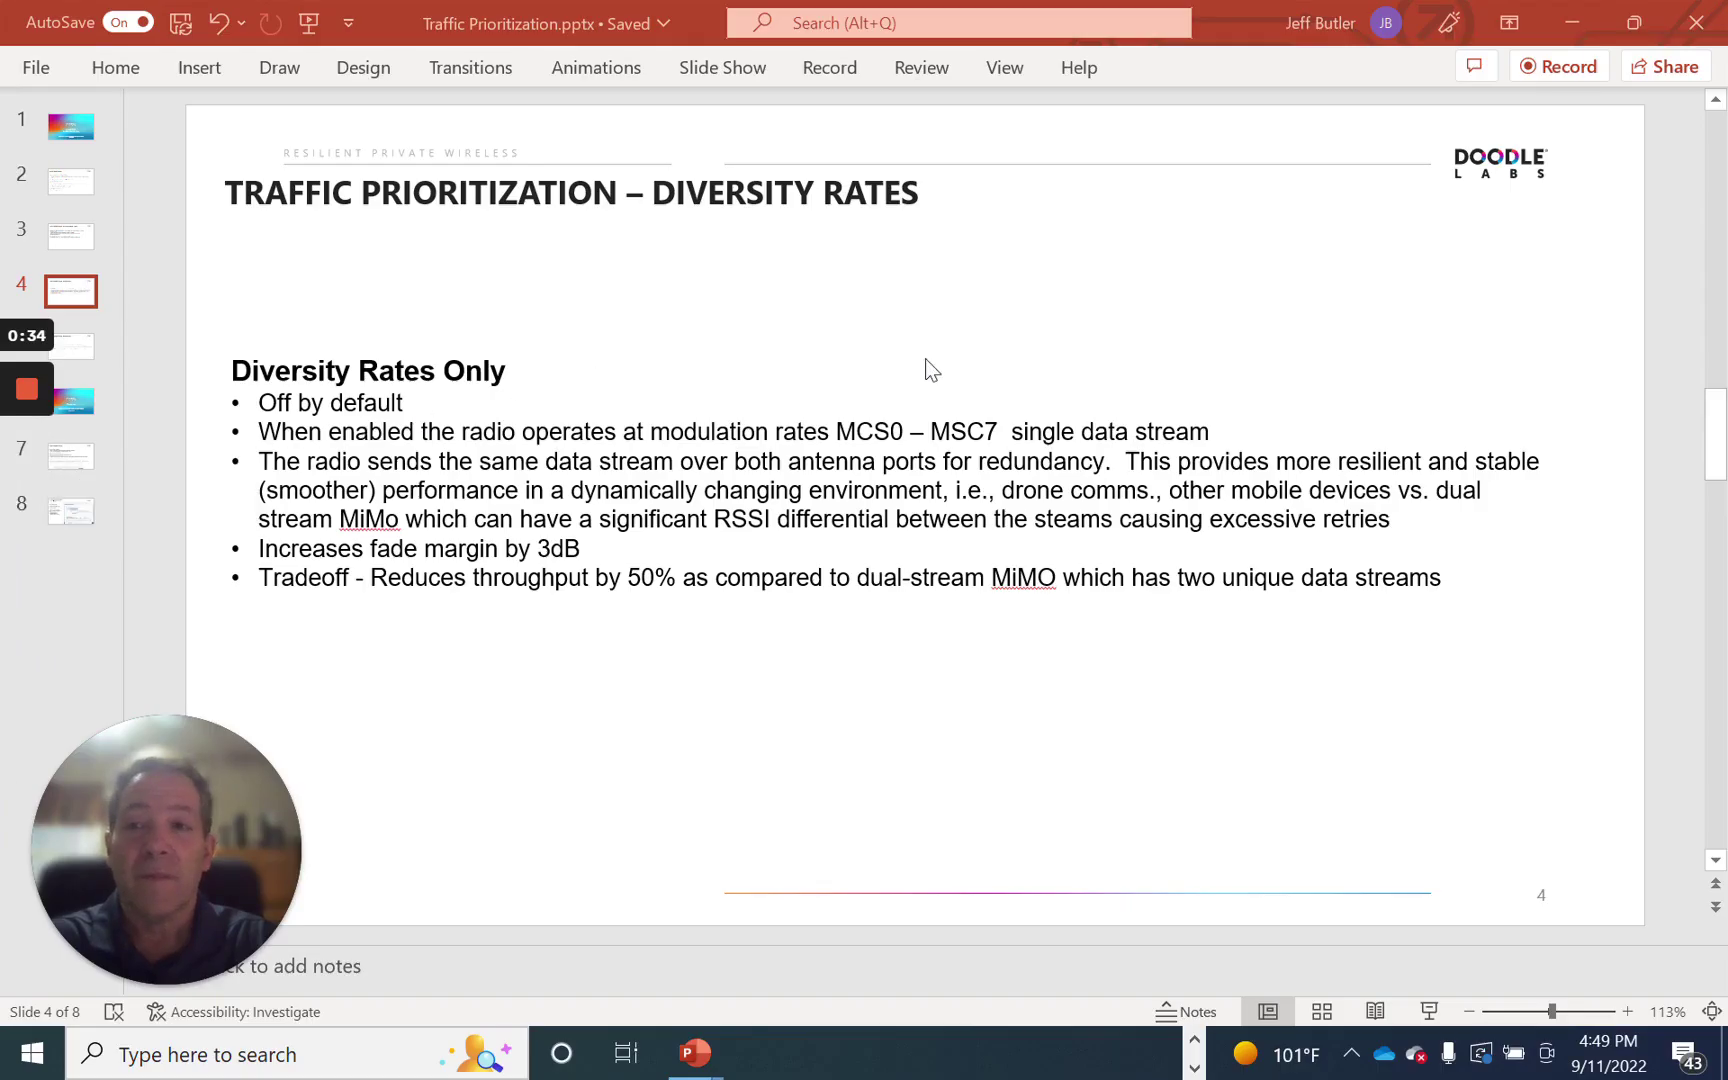